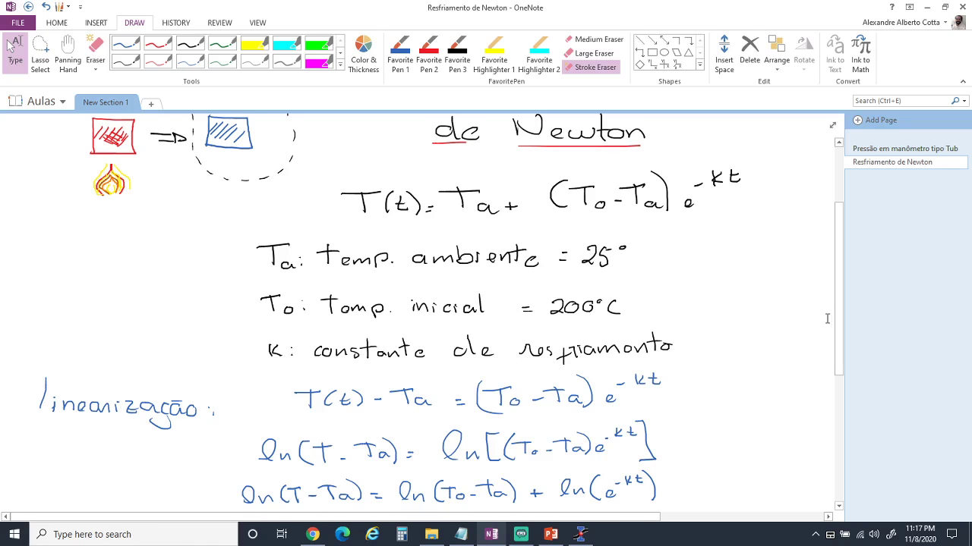
# Step: Correct the red coefficient notes beside the line equation to read a = -k and b = ln(To-Ta)
pyautogui.moveTo(838, 311)
pyautogui.mouseDown()
pyautogui.moveTo(839, 331)
pyautogui.moveTo(841, 298)
pyautogui.mouseUp()
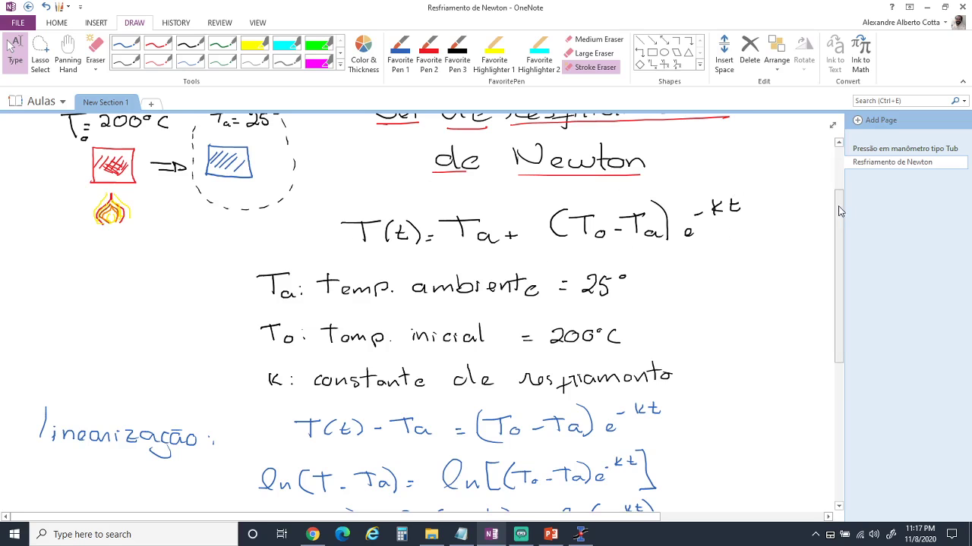
pyautogui.moveTo(840, 213); pyautogui.dragTo(839, 274)
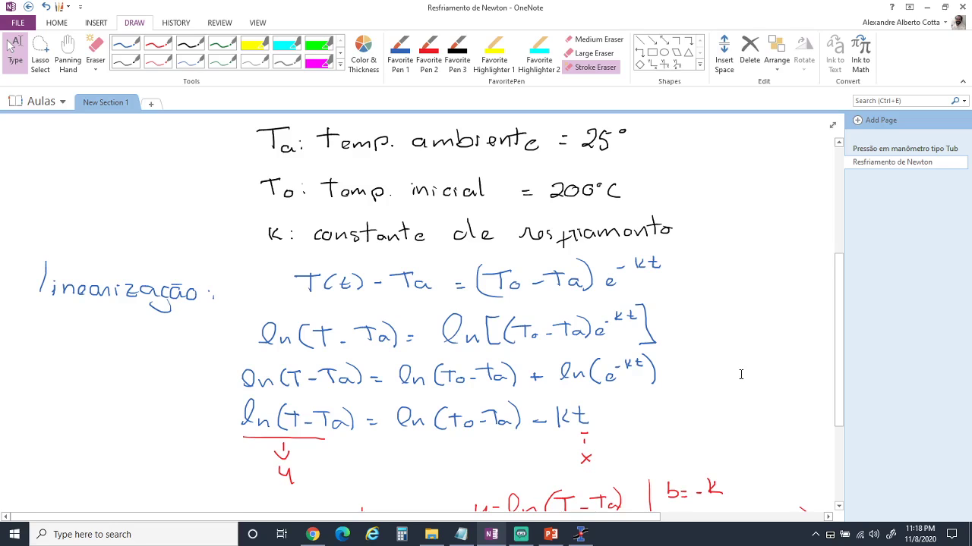
pyautogui.moveTo(834, 353); pyautogui.dragTo(834, 359)
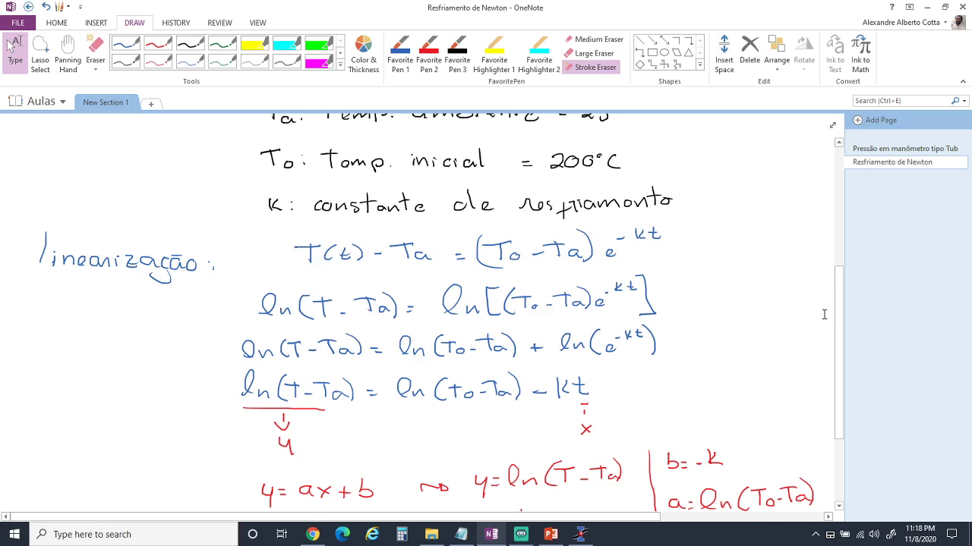
pyautogui.scroll(-1, 839, 300)
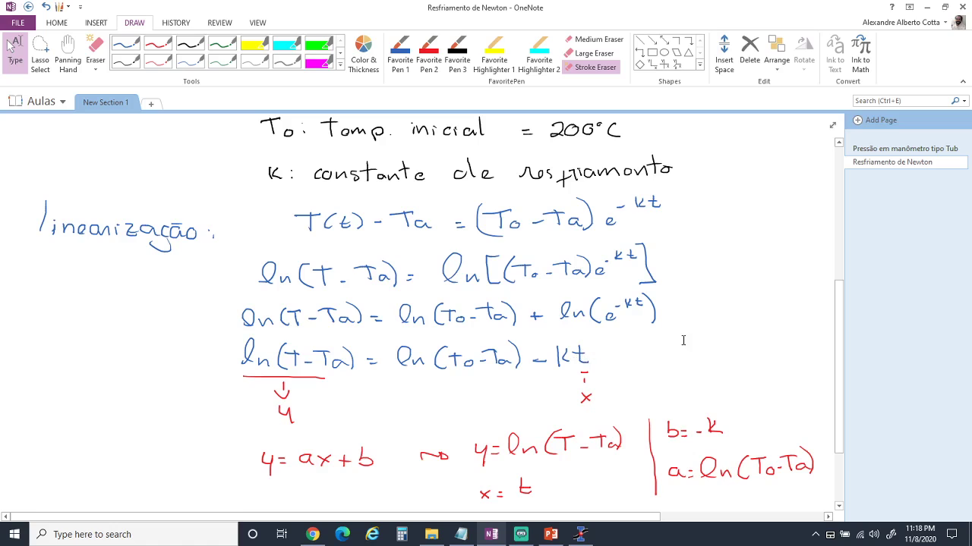
pyautogui.moveTo(840, 321); pyautogui.dragTo(842, 347)
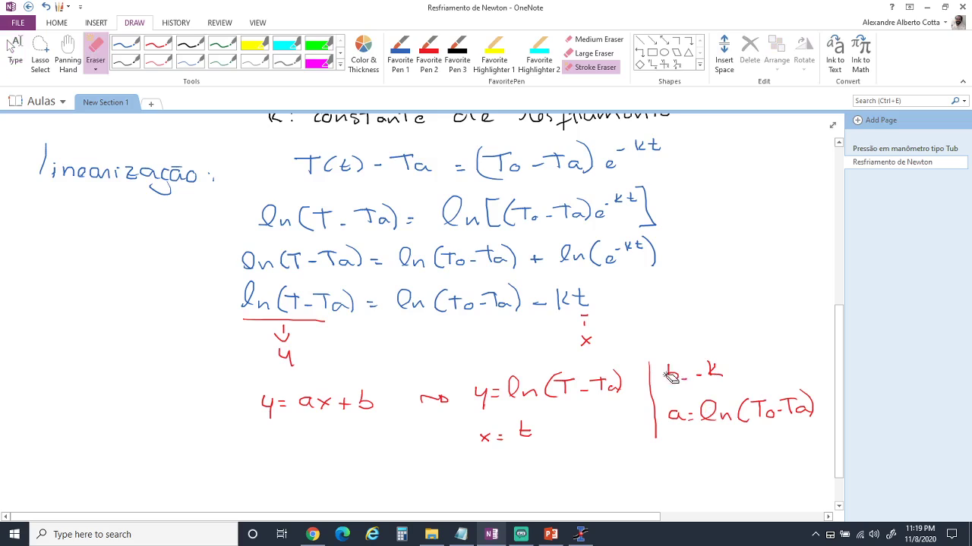
pyautogui.moveTo(672, 369); pyautogui.dragTo(673, 415)
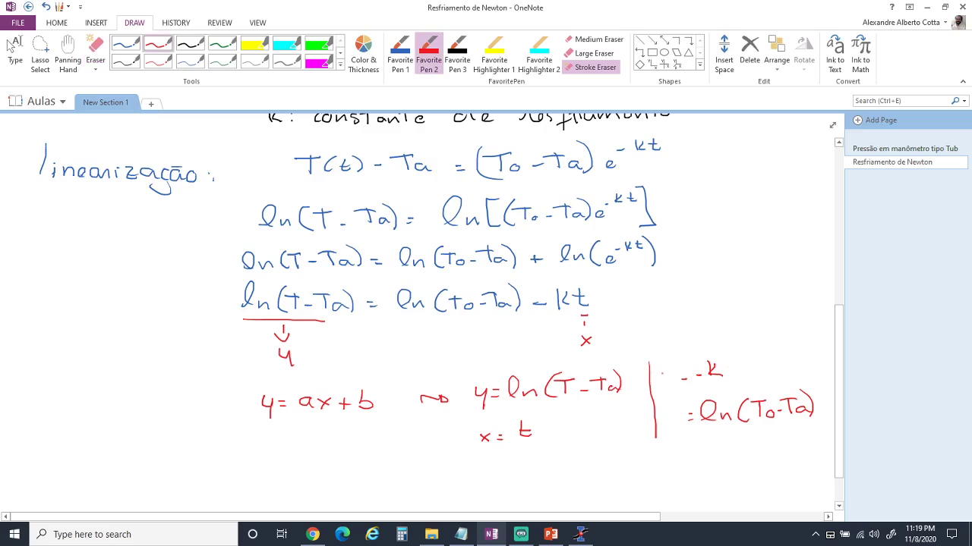
pyautogui.moveTo(658, 372); pyautogui.dragTo(674, 380)
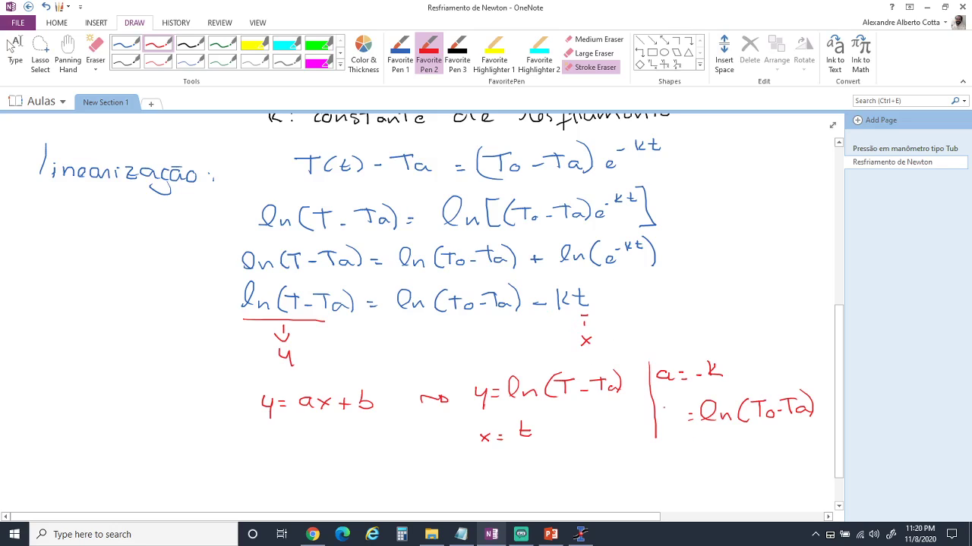
pyautogui.moveTo(664, 402); pyautogui.dragTo(667, 422)
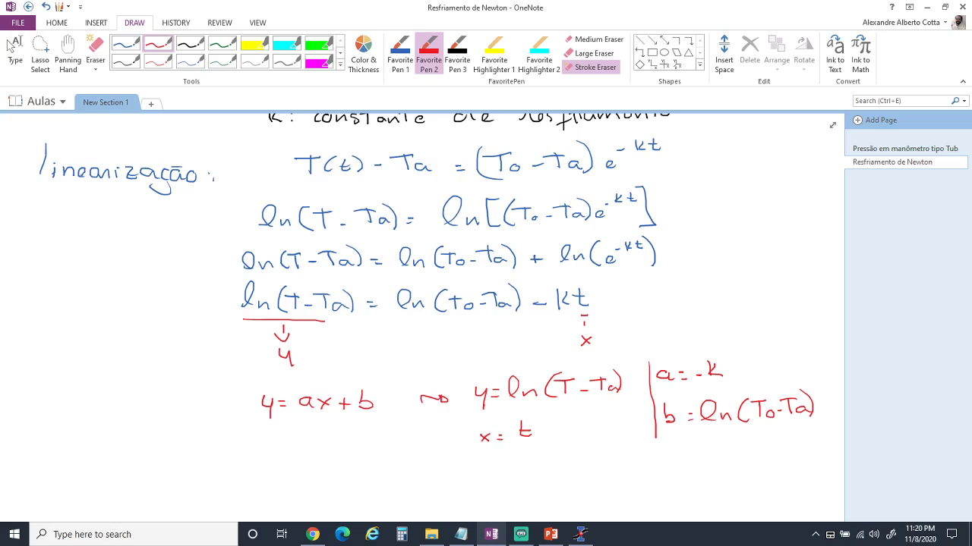
# Step: Copy all data from Dados-02_resfriamento_Newton_Ponto.txt in Notepad and paste it into SciDAVis Table1, starting at the first cell
pyautogui.moveTo(547, 542)
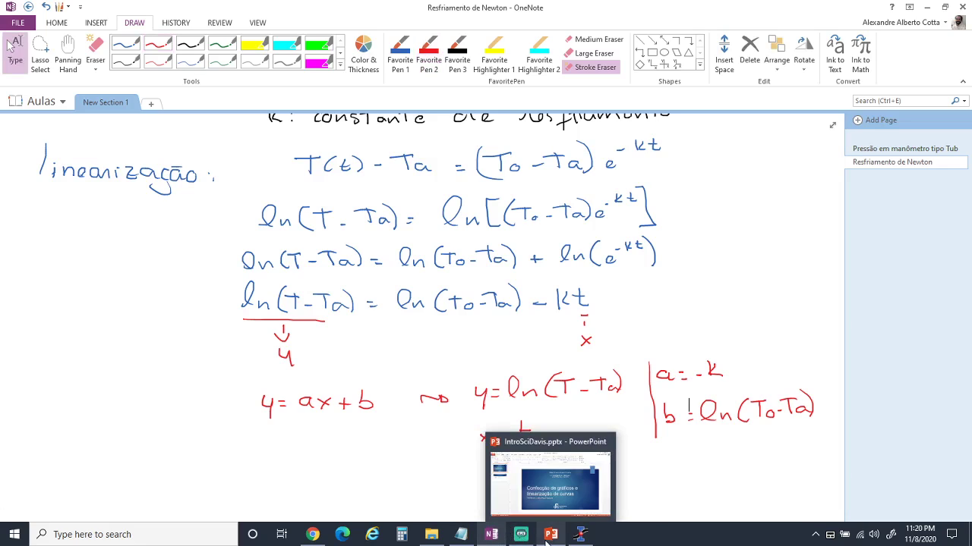
pyautogui.click(580, 498)
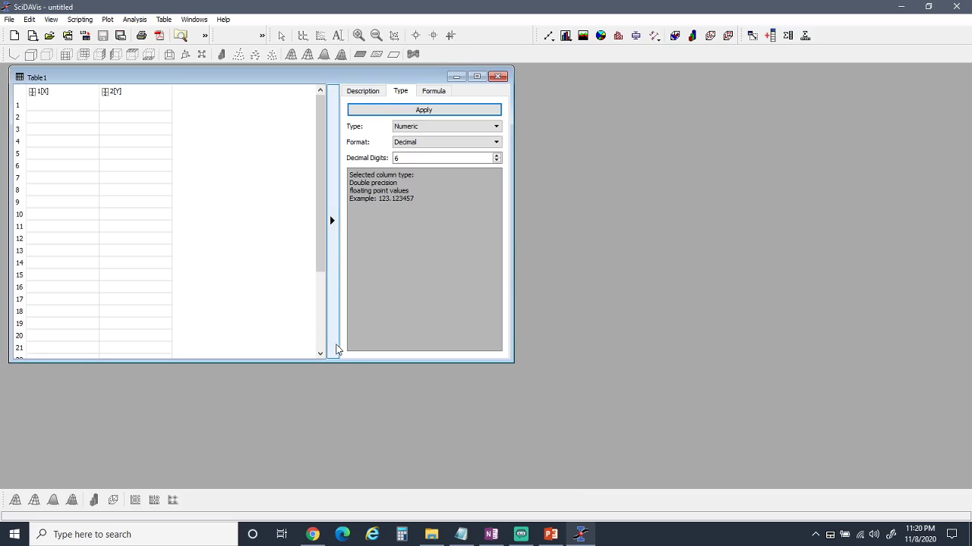
pyautogui.click(463, 537)
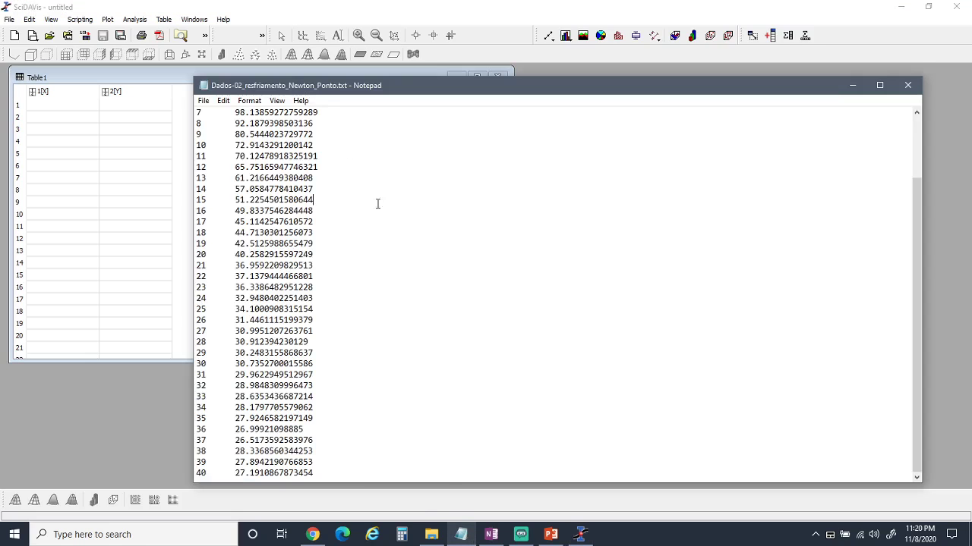
pyautogui.scroll(1, 562, 321)
pyautogui.scroll(-1, 917, 243)
pyautogui.moveTo(327, 473); pyautogui.dragTo(110, 42)
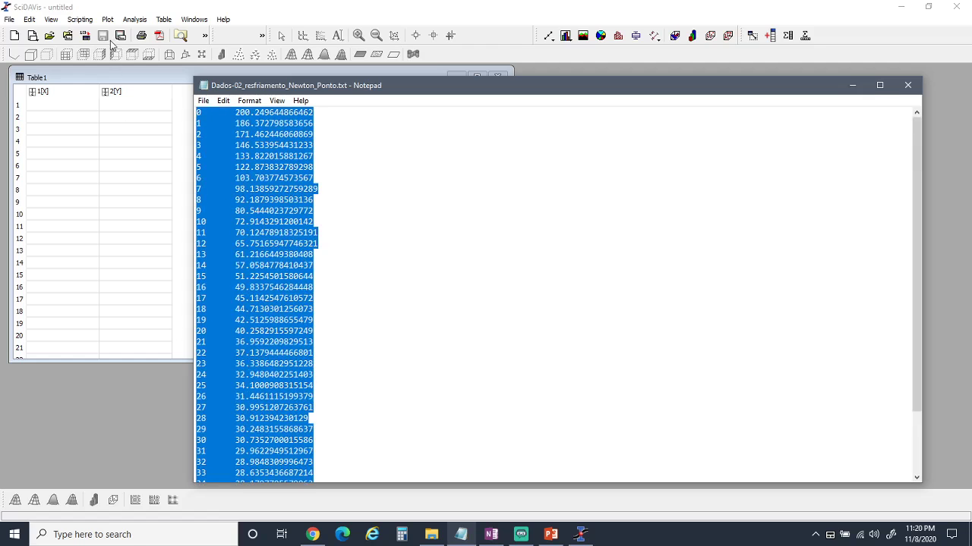
pyautogui.click(79, 109)
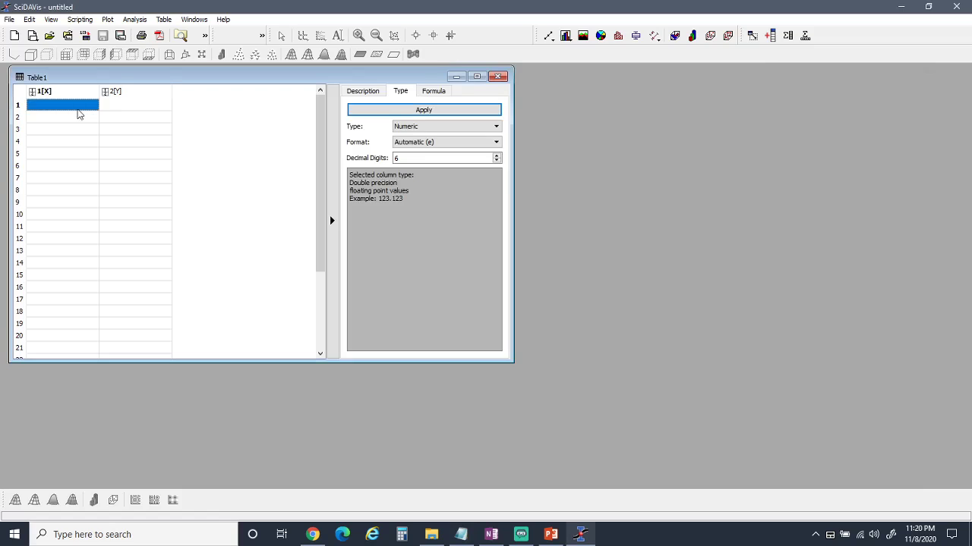
pyautogui.hotkey('ctrl', 'v')
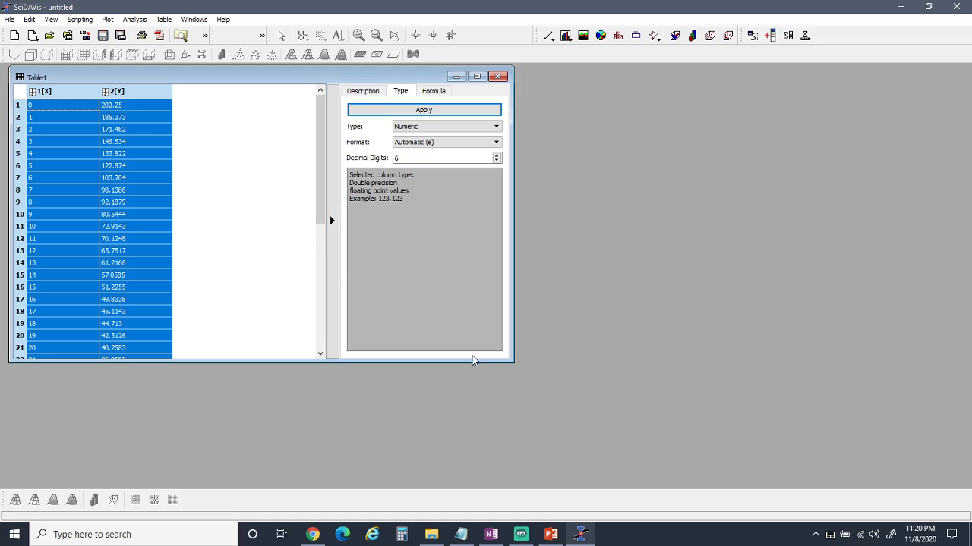
pyautogui.click(85, 36)
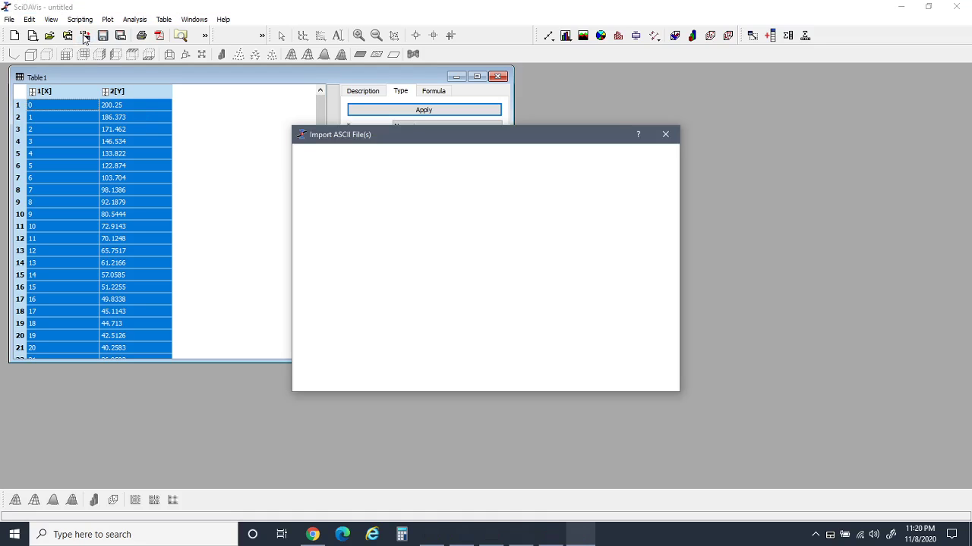
pyautogui.click(649, 285)
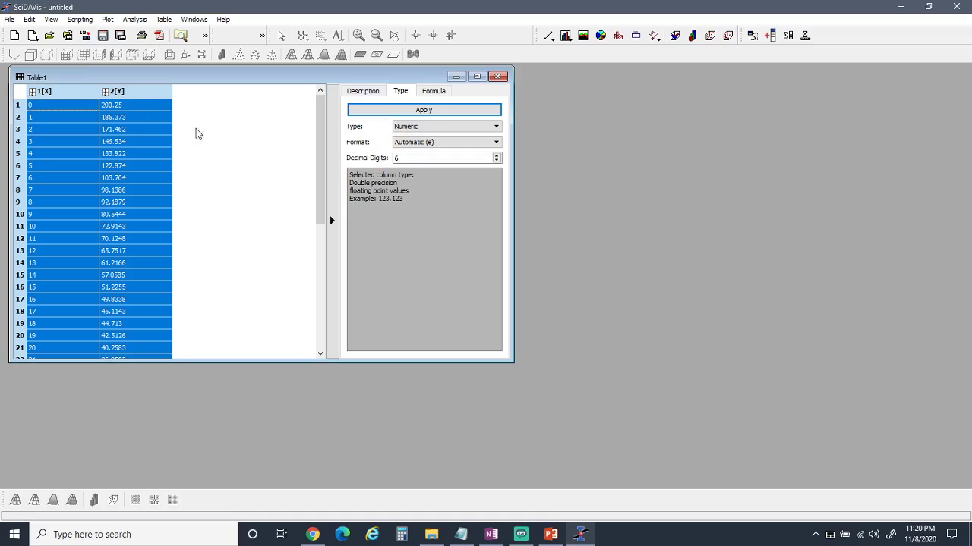
pyautogui.click(9, 20)
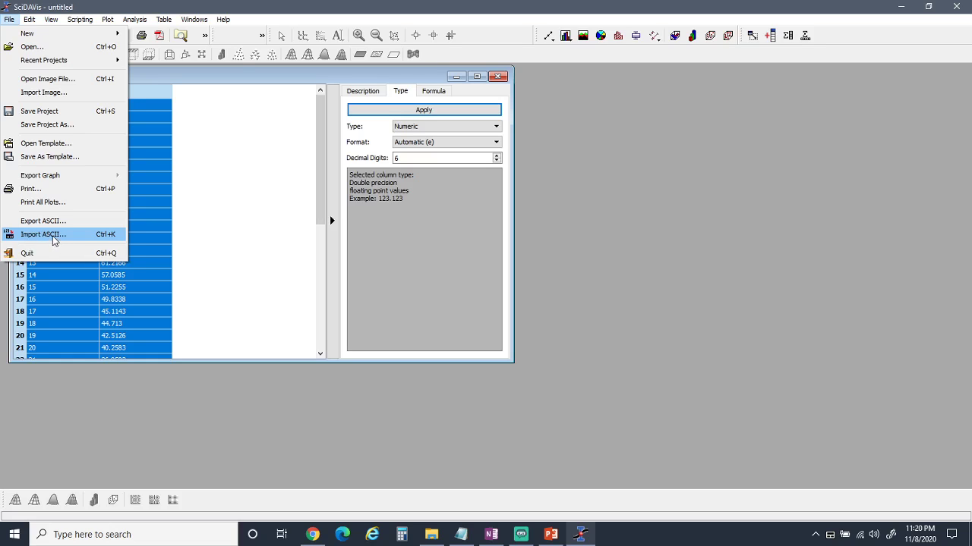
pyautogui.click(184, 3)
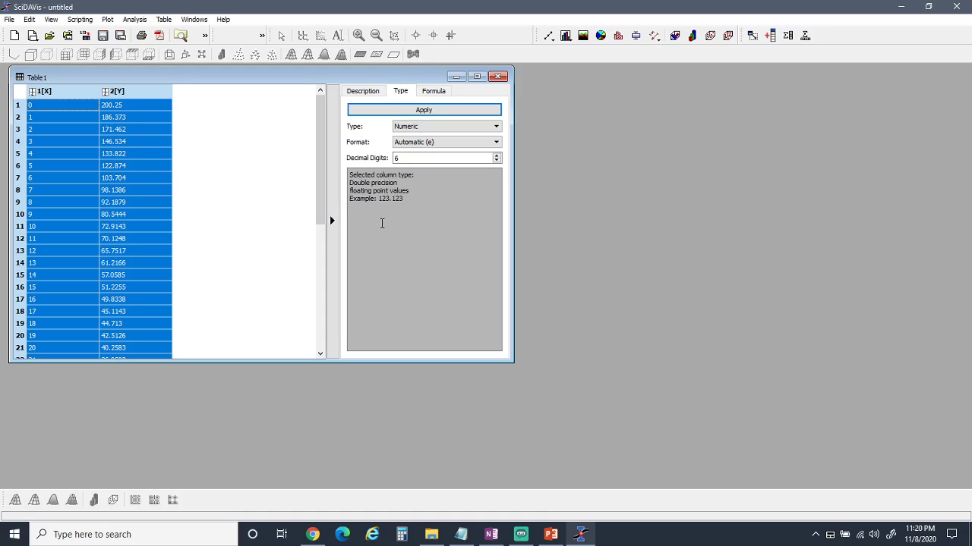
pyautogui.click(120, 118)
pyautogui.click(68, 118)
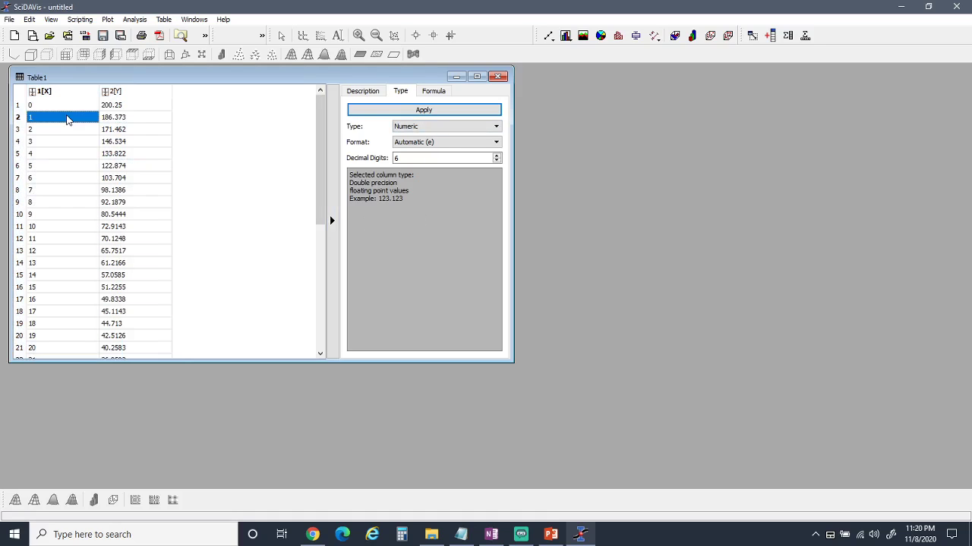
pyautogui.click(126, 141)
pyautogui.click(129, 108)
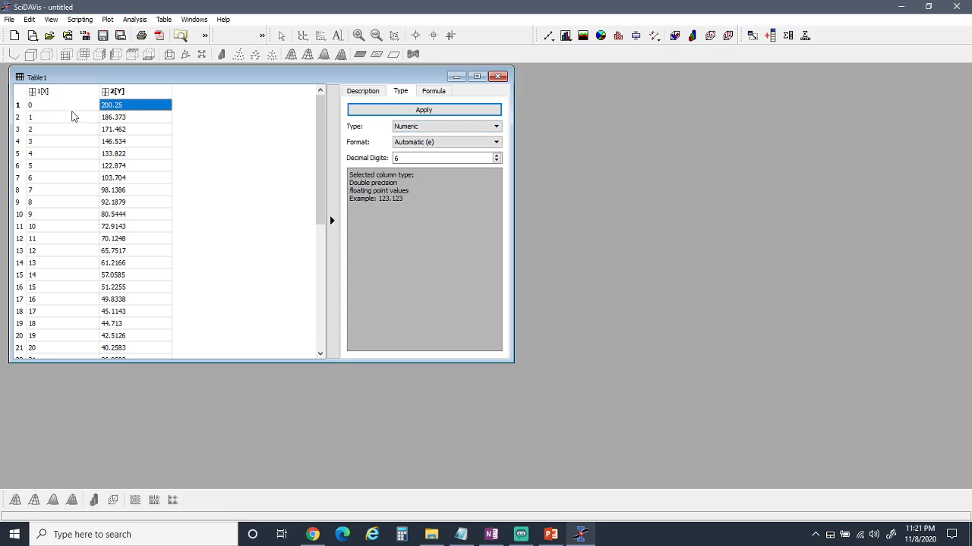
# Step: Rename the table's X column as Tempo (s)
pyautogui.click(54, 92)
pyautogui.click(365, 92)
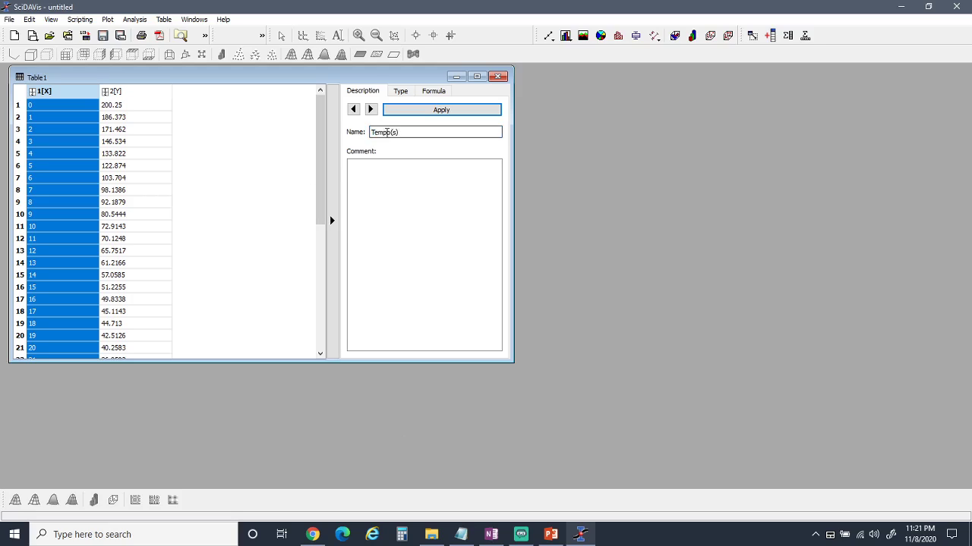
pyautogui.click(391, 135)
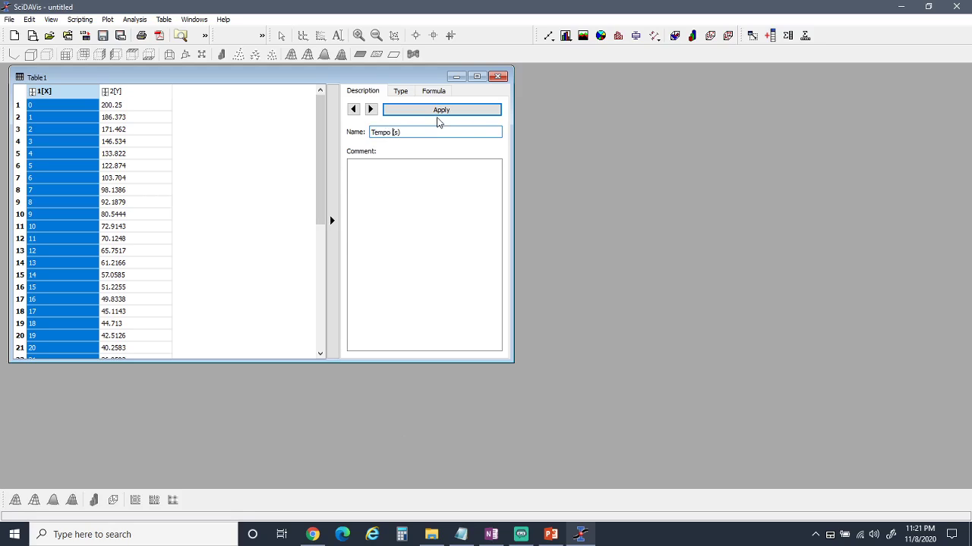
pyautogui.click(438, 112)
# Step: Rename the Y column as Temperatura (C) and widen it to fit its full header
pyautogui.click(149, 93)
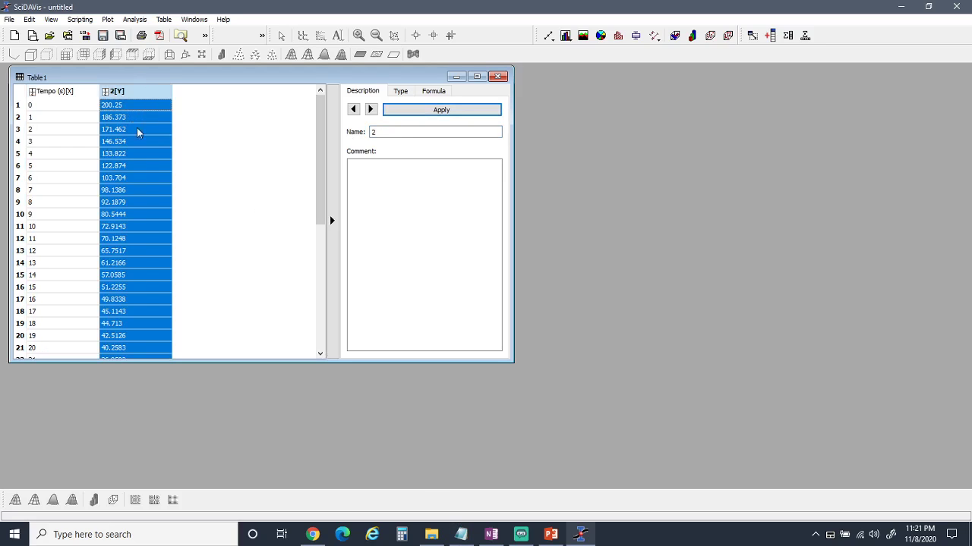
pyautogui.doubleClick(372, 132)
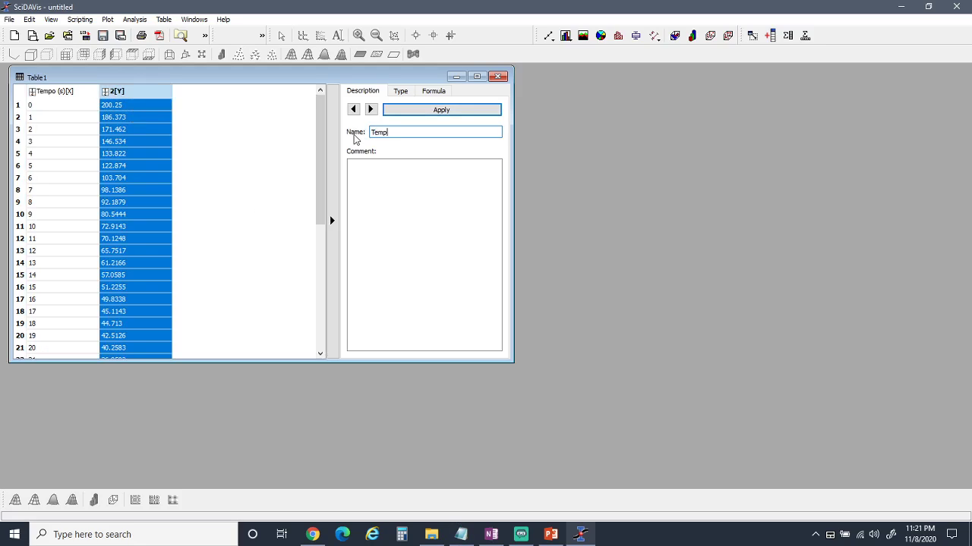
pyautogui.write('Temperatura (C')
pyautogui.click(405, 111)
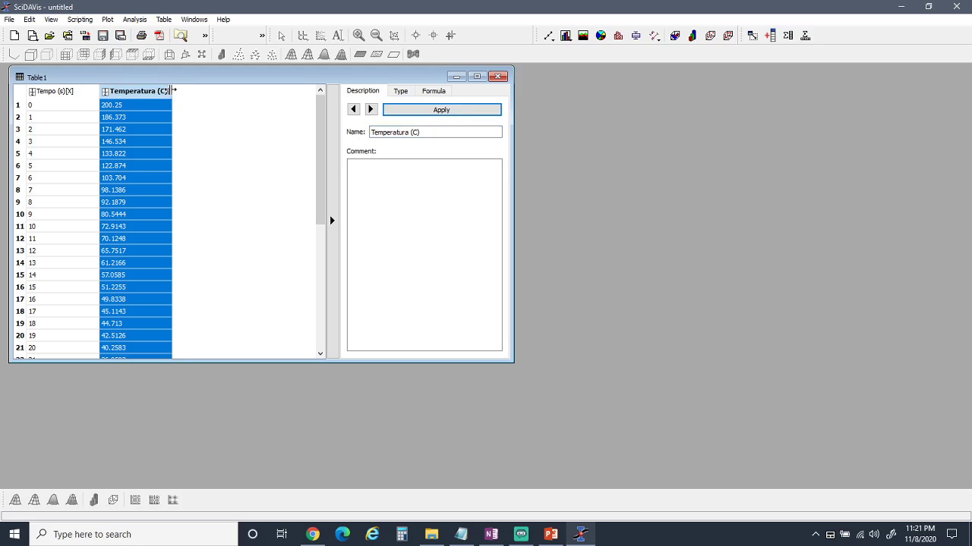
pyautogui.moveTo(171, 91); pyautogui.dragTo(182, 90)
pyautogui.click(208, 141)
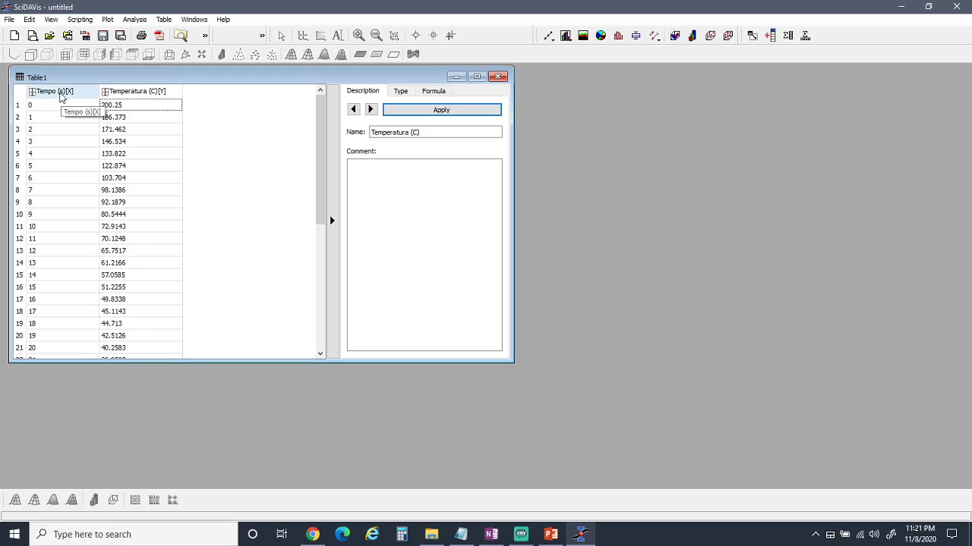
# Step: Create a scatter plot of the Temperatura (C) column and move the graph window beside the table
pyautogui.click(140, 96)
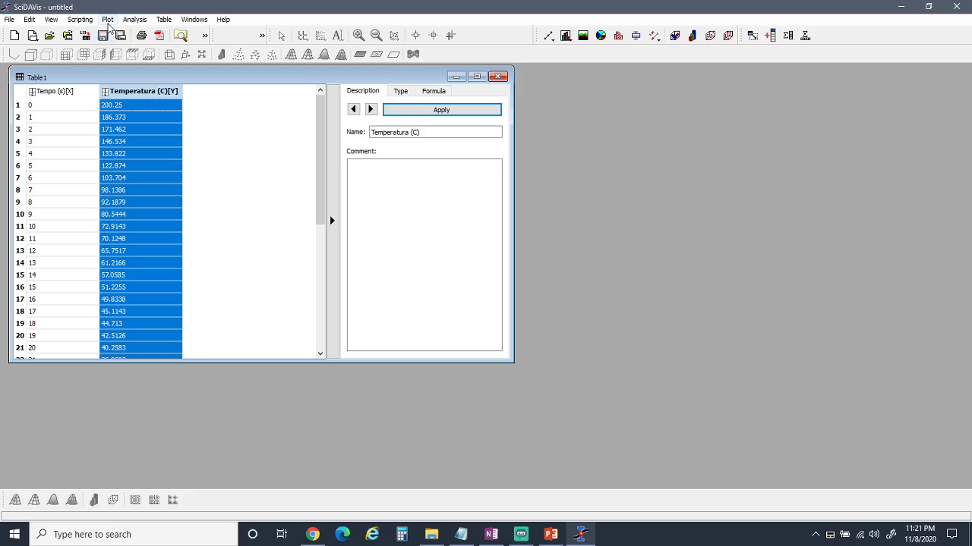
pyautogui.rightClick(137, 94)
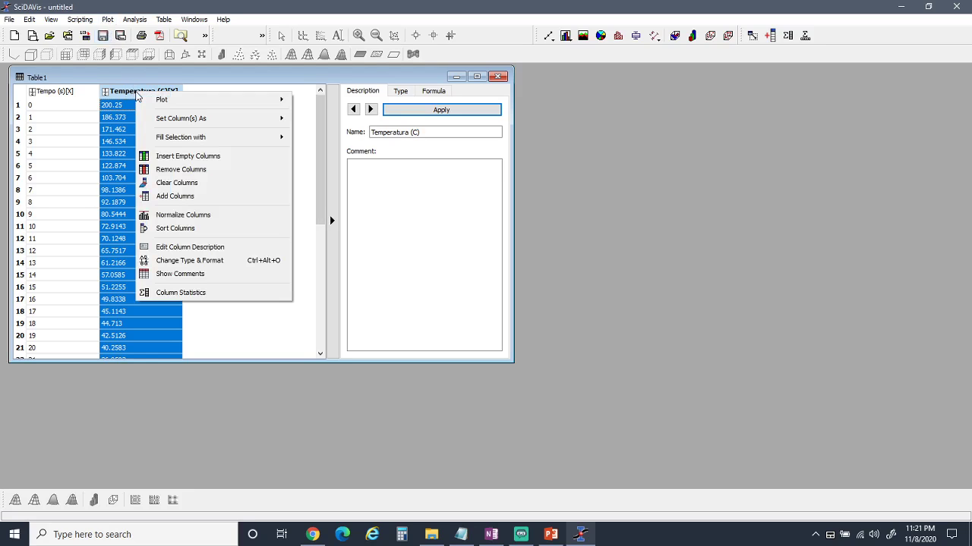
pyautogui.moveTo(161, 101)
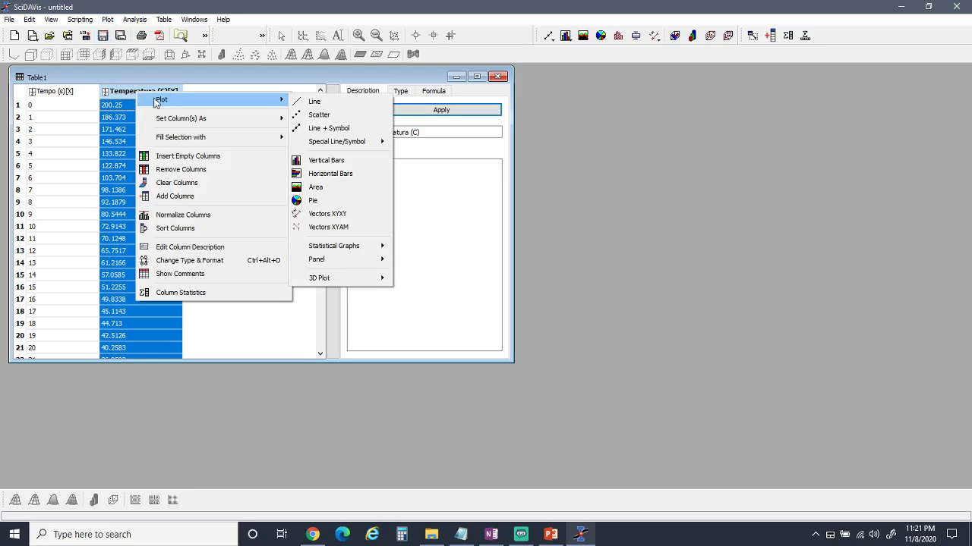
pyautogui.click(319, 115)
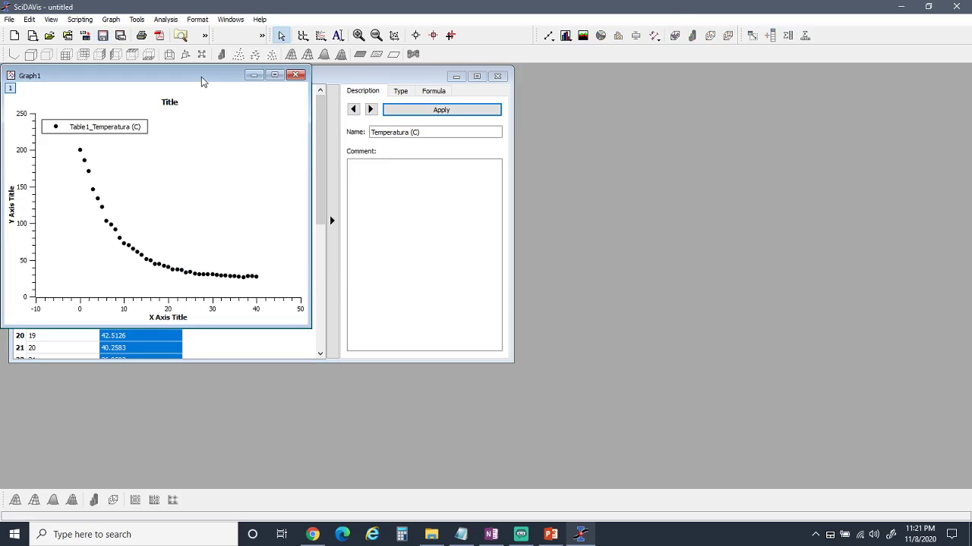
pyautogui.moveTo(201, 77); pyautogui.dragTo(737, 136)
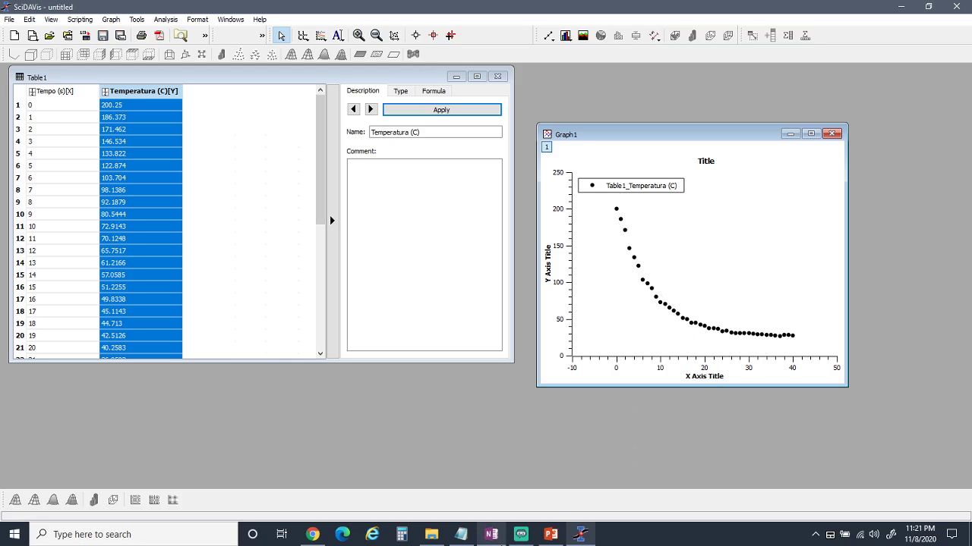
# Step: Compare the plotted cooling curve in SciDAVis with the ambient temperature and linearization equations in the OneNote notes
pyautogui.click(491, 534)
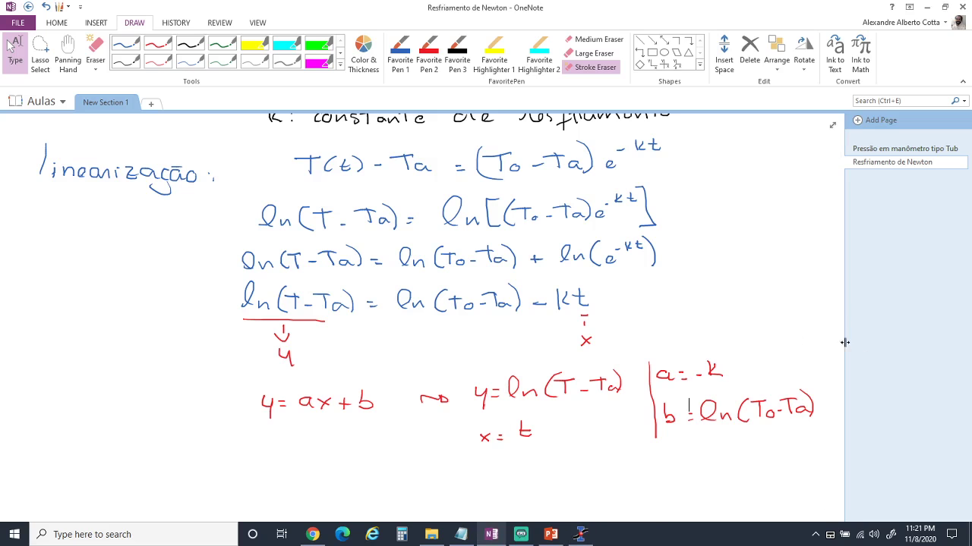
pyautogui.scroll(3, 838, 342)
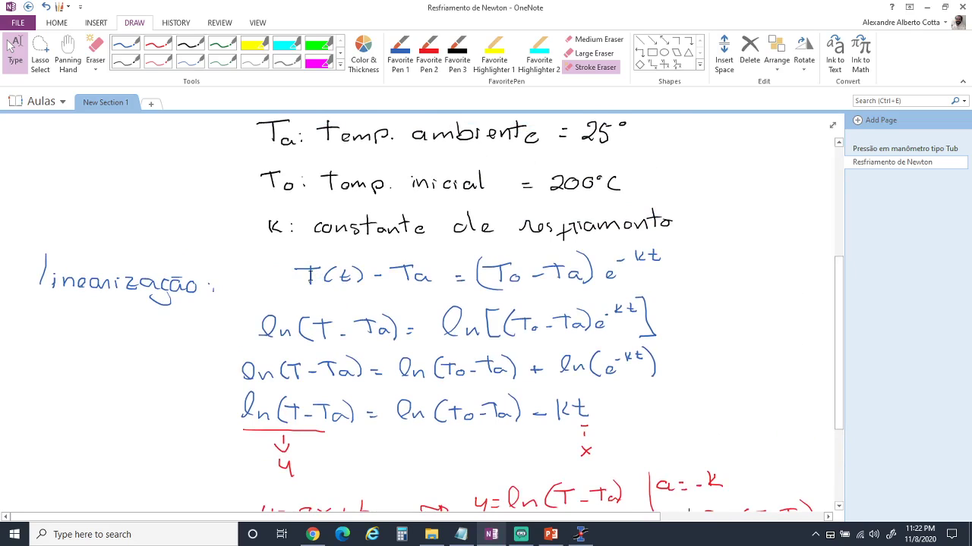
pyautogui.click(580, 535)
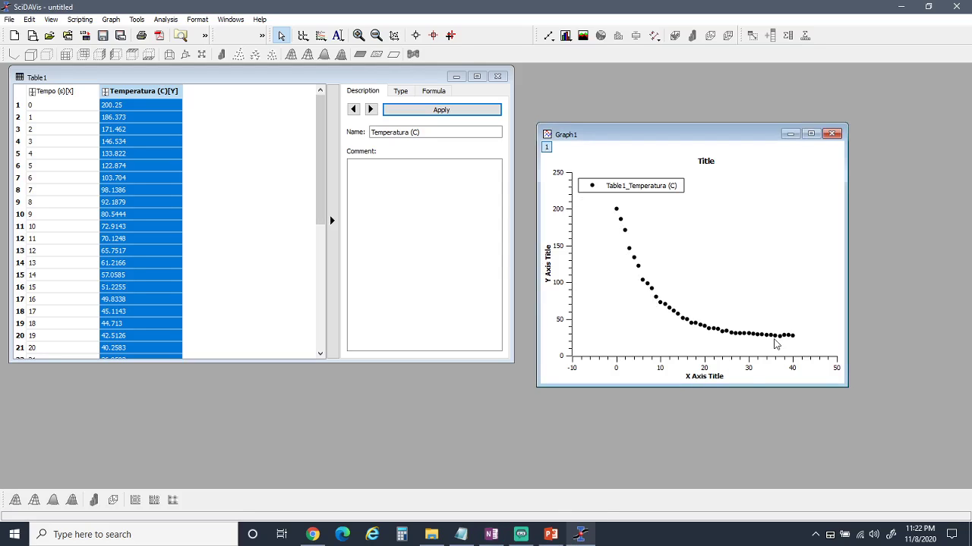
pyautogui.click(493, 536)
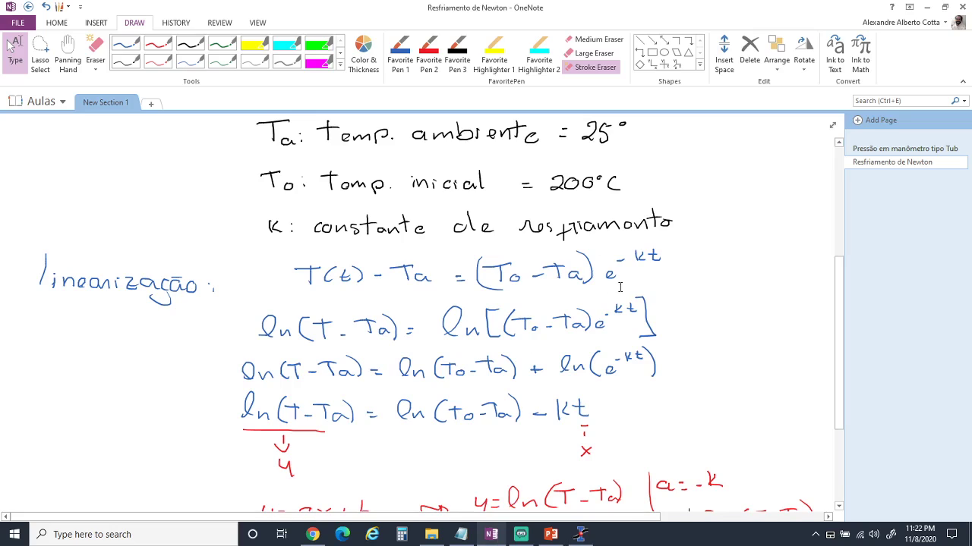
pyautogui.moveTo(664, 270)
pyautogui.mouseDown()
pyautogui.moveTo(610, 267)
pyautogui.moveTo(608, 238)
pyautogui.moveTo(625, 253)
pyautogui.moveTo(597, 251)
pyautogui.mouseUp()
pyautogui.click(713, 271)
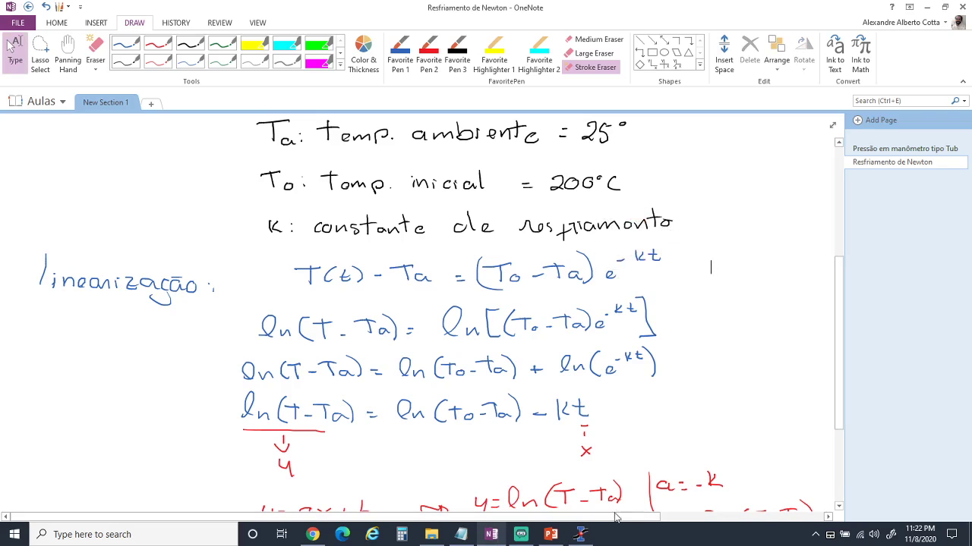
# Step: Switch to SciDAVis, insert an empty column in Table1 and place it after the Temperatura (C) column
pyautogui.click(579, 536)
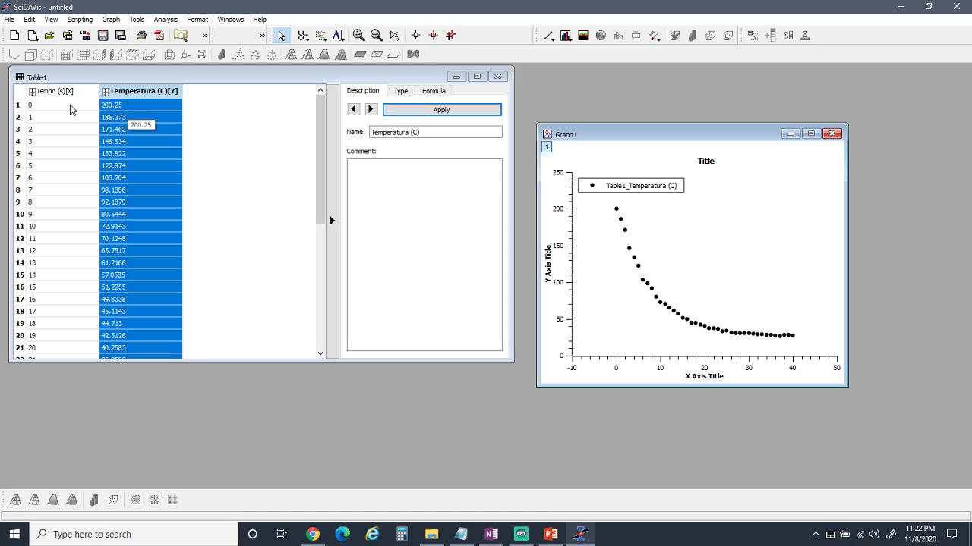
pyautogui.rightClick(135, 92)
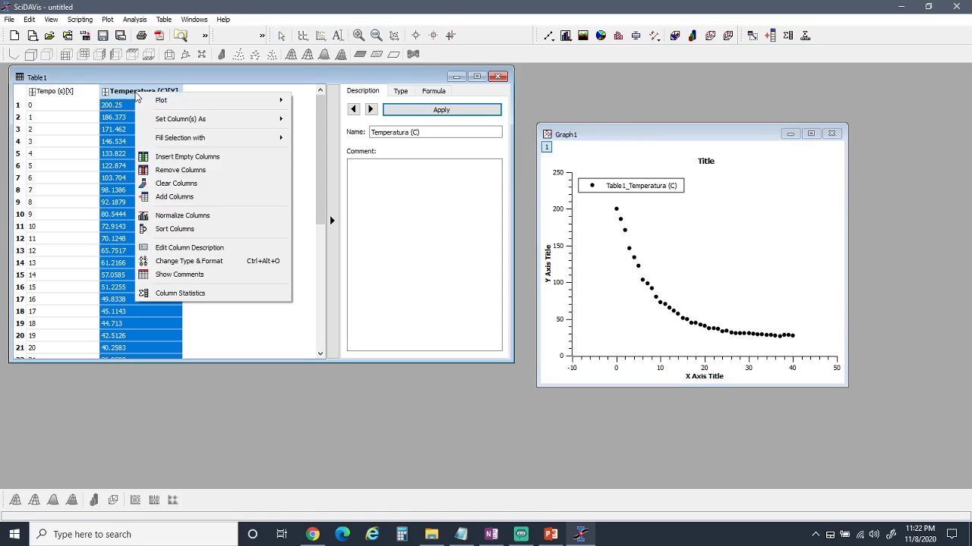
pyautogui.moveTo(152, 101)
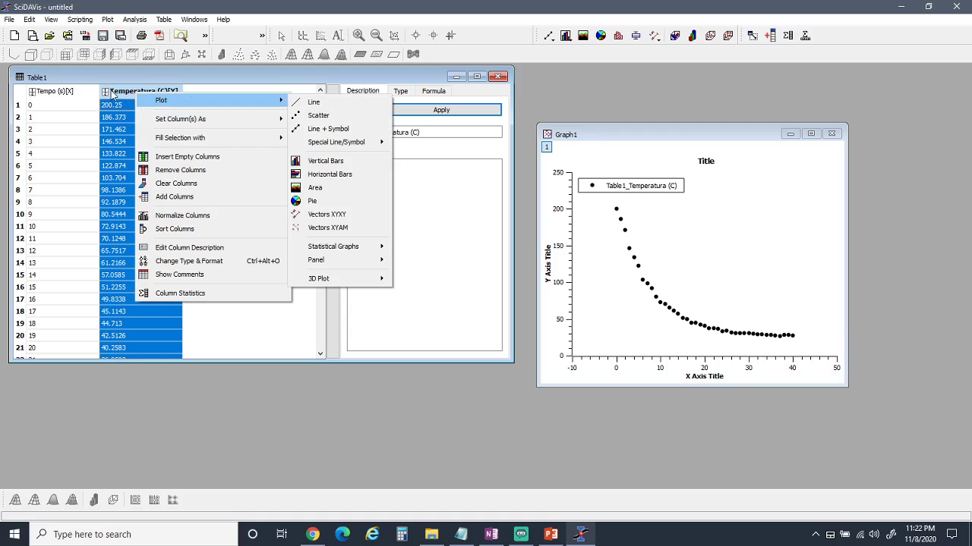
pyautogui.rightClick(112, 91)
pyautogui.moveTo(137, 121)
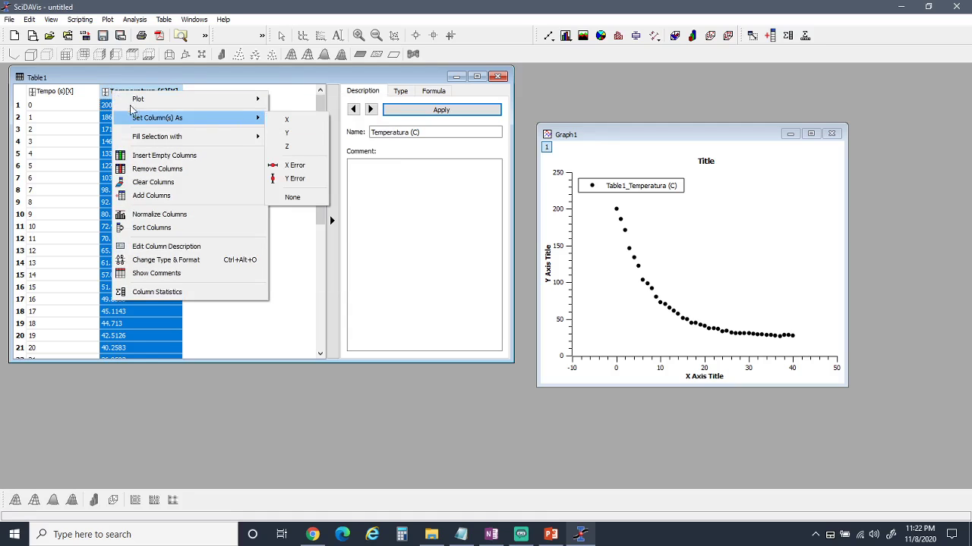
pyautogui.moveTo(115, 96)
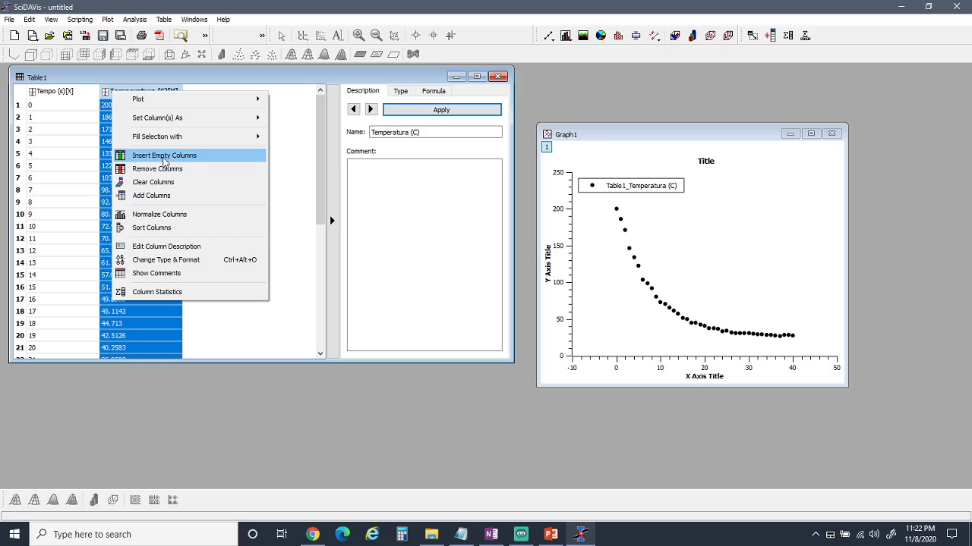
pyautogui.click(163, 159)
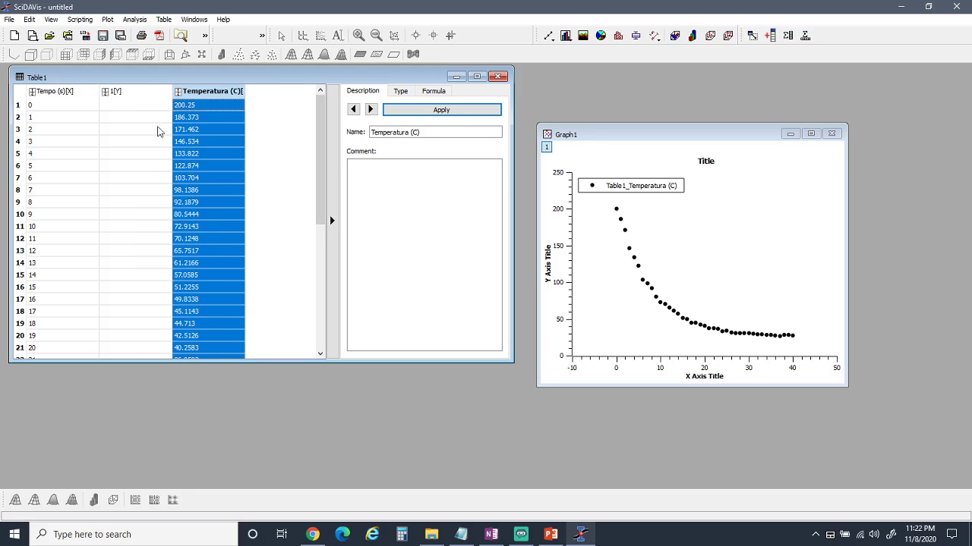
pyautogui.moveTo(130, 91); pyautogui.dragTo(253, 110)
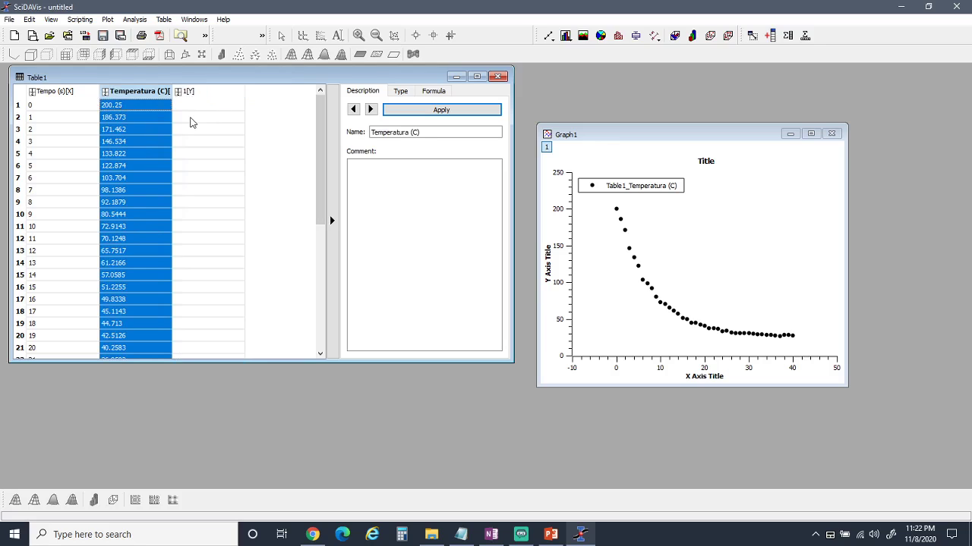
# Step: Rename the new empty column as ln(T-Ta) and apply the name
pyautogui.click(202, 91)
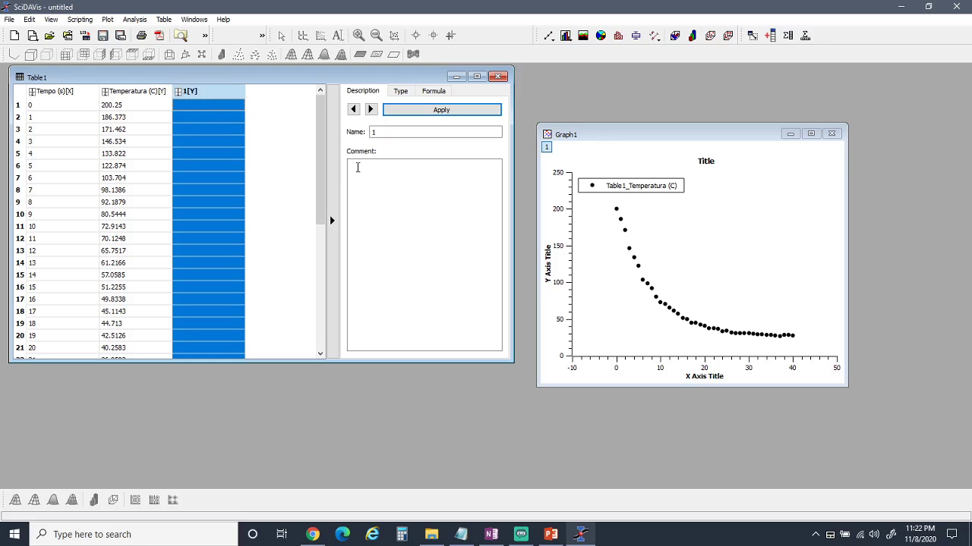
pyautogui.doubleClick(386, 132)
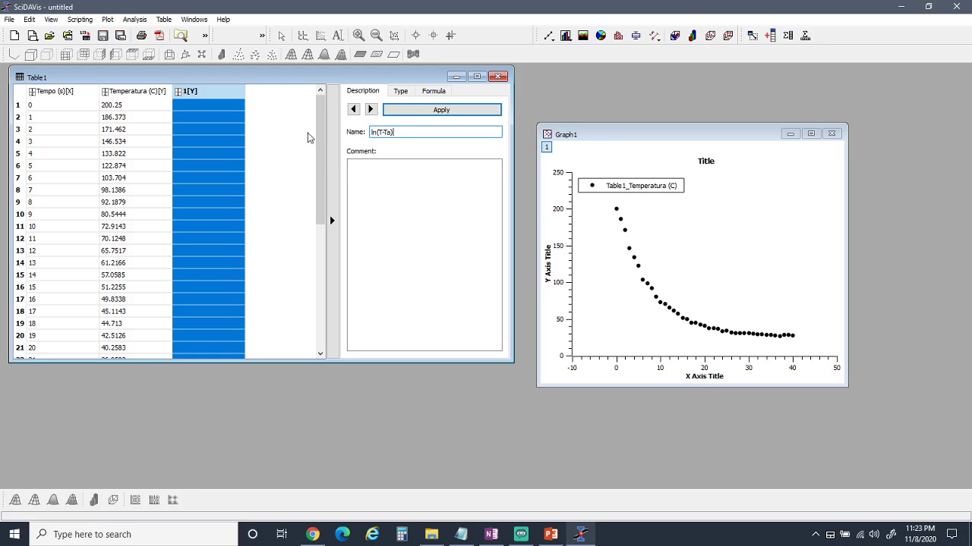
pyautogui.click(435, 114)
# Step: Start the ln(T-Ta) column's formula with a reference to the temperature column, col("Temperatura (C)")
pyautogui.click(406, 93)
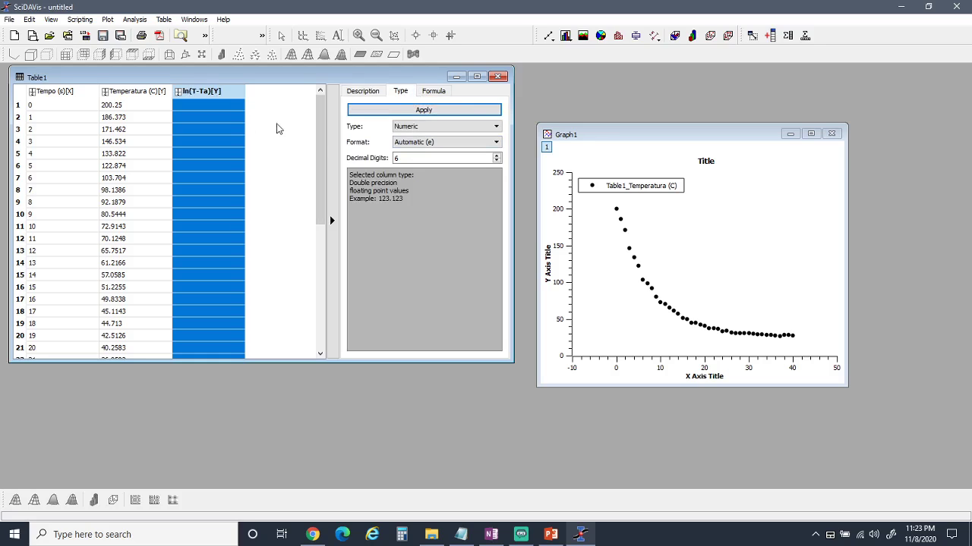
pyautogui.click(436, 92)
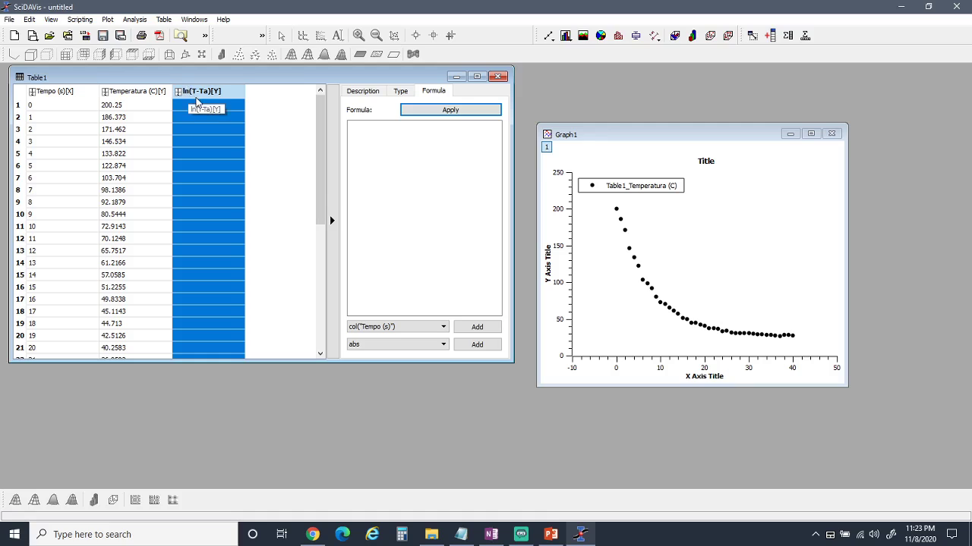
pyautogui.click(380, 195)
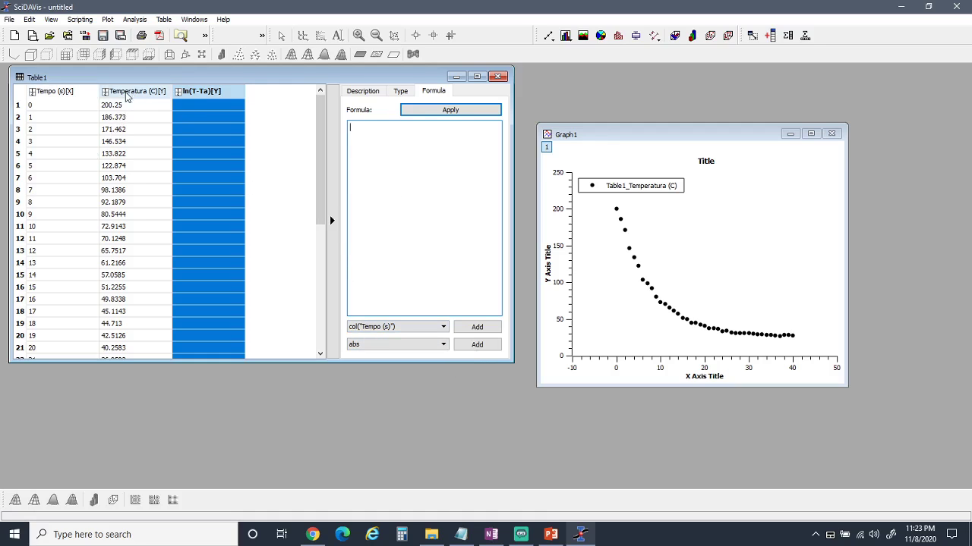
pyautogui.click(370, 328)
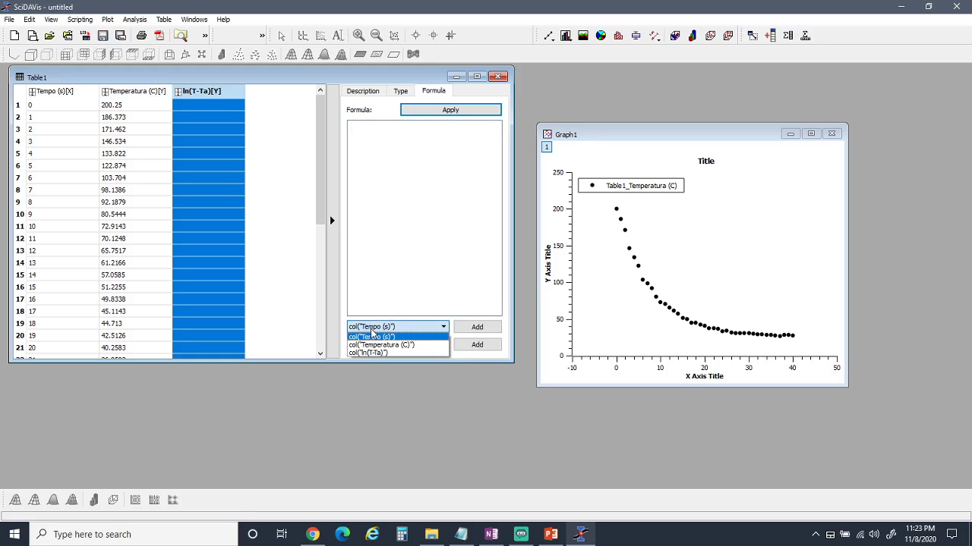
pyautogui.click(394, 345)
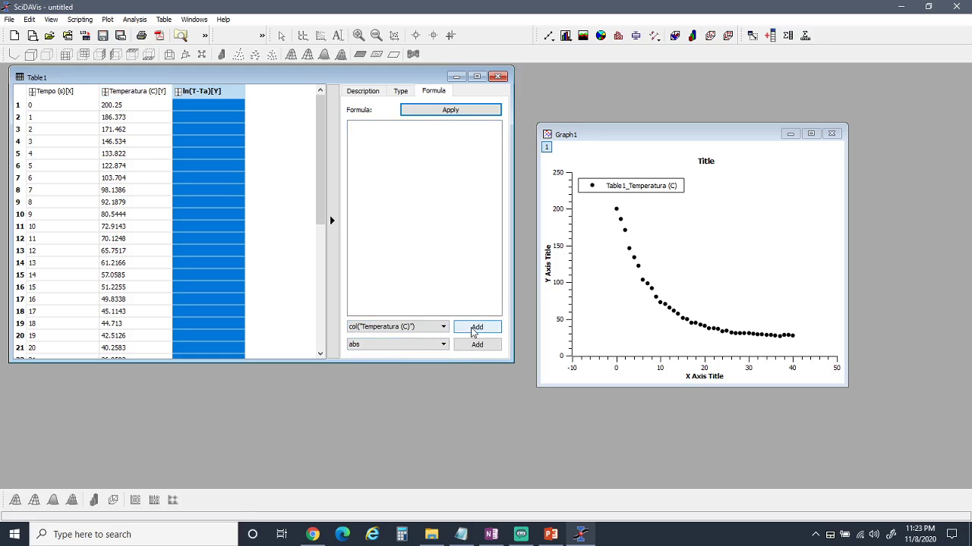
pyautogui.click(473, 331)
pyautogui.tripleClick(434, 152)
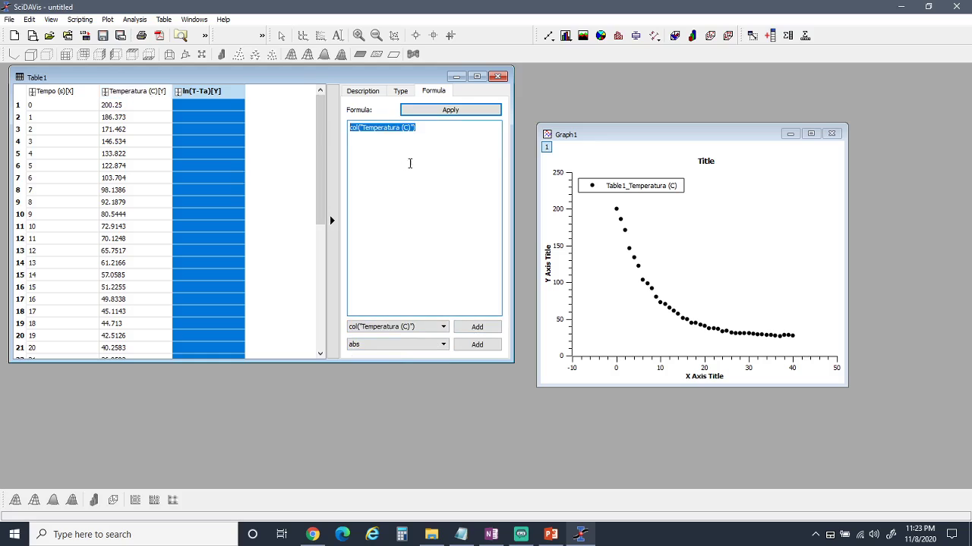
pyautogui.click(409, 163)
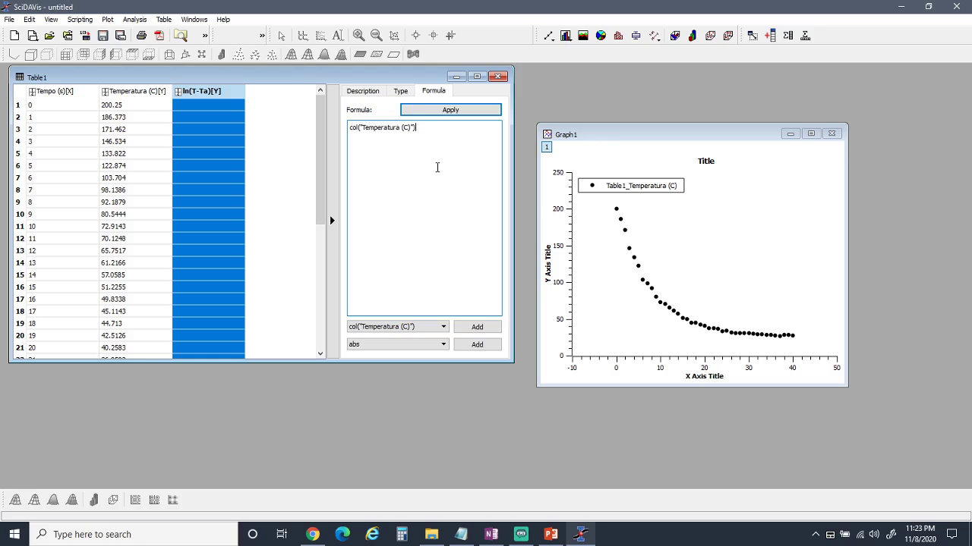
# Step: Look through the available formula functions for the natural logarithm
pyautogui.click(398, 345)
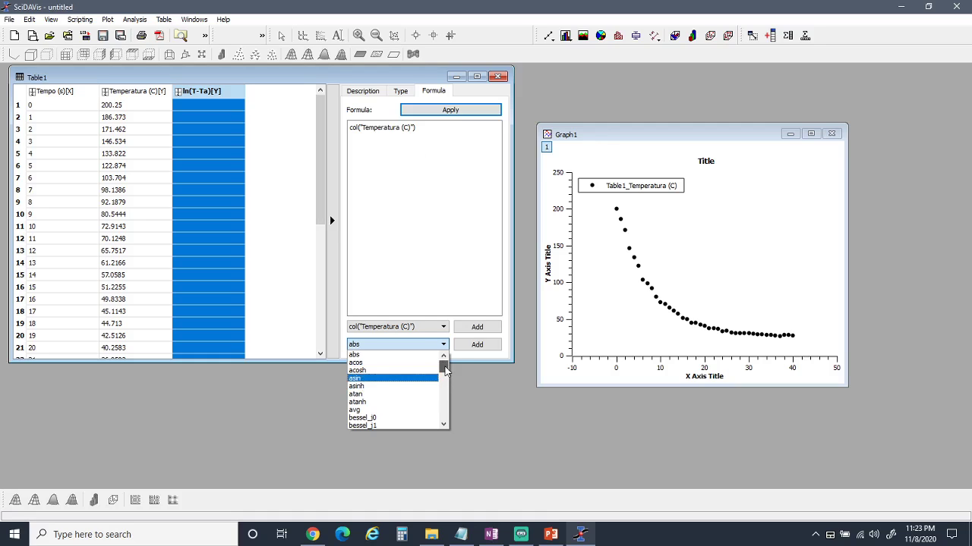
pyautogui.moveTo(444, 366); pyautogui.dragTo(446, 403)
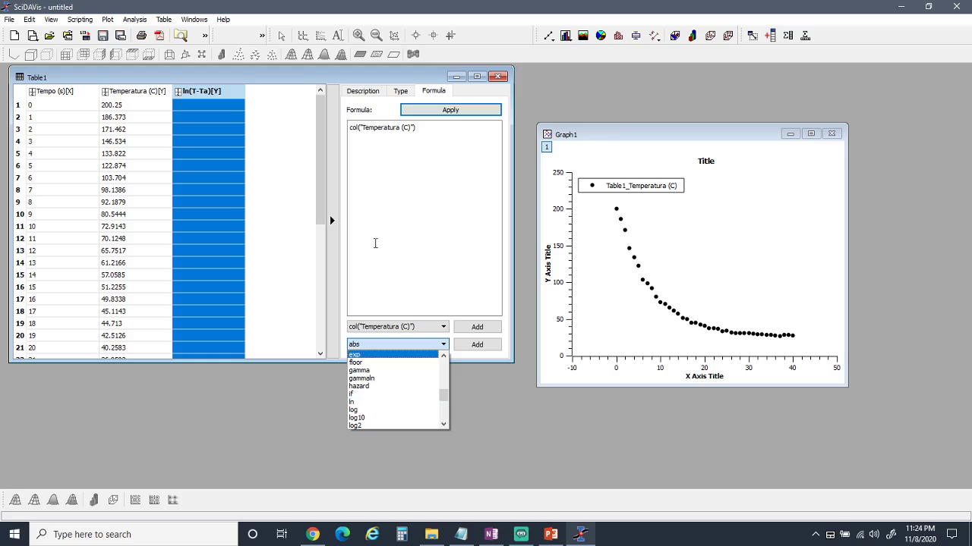
pyautogui.click(387, 211)
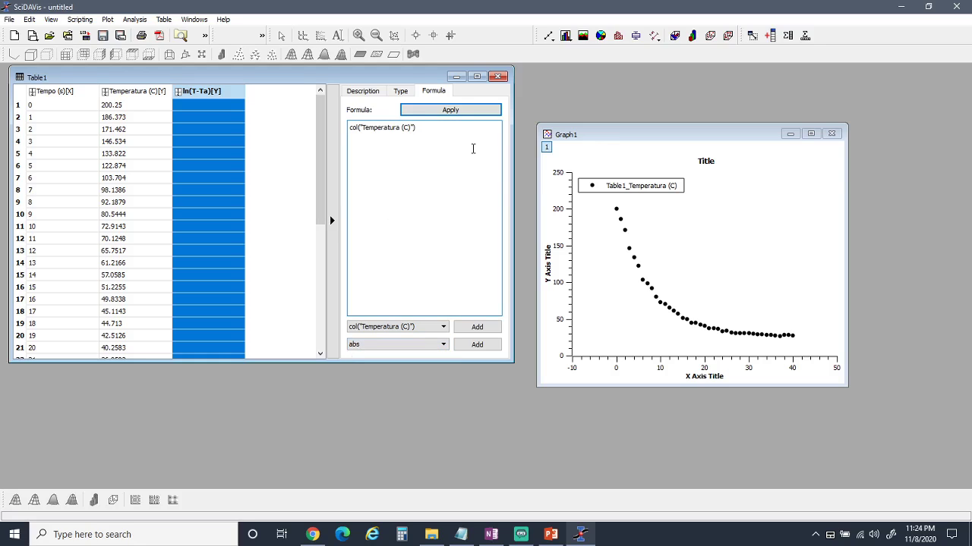
# Step: Check the linearization in the OneNote notes, return to SciDAVis, and apply col("Temperatura (C)")-25 as the ln(T-Ta) column's formula
pyautogui.click(491, 535)
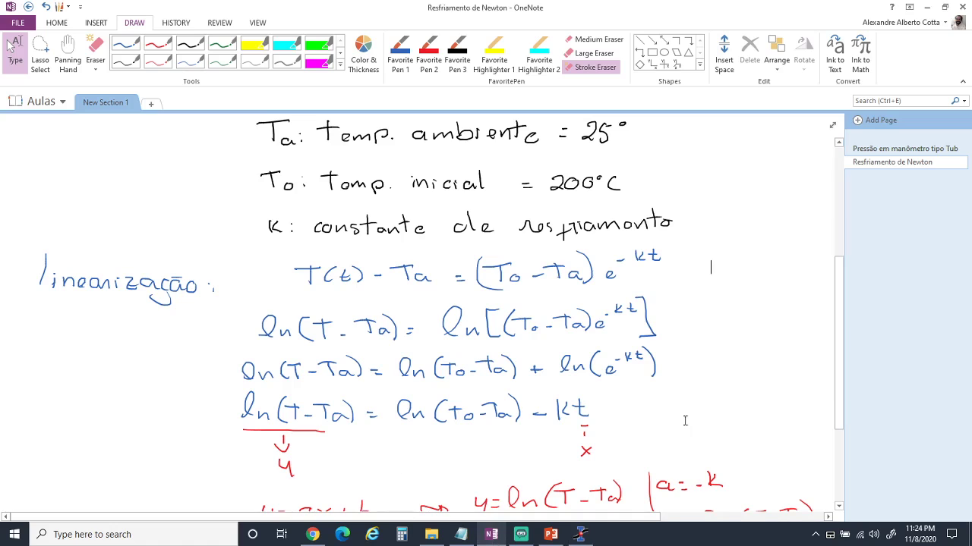
pyautogui.moveTo(841, 306); pyautogui.dragTo(840, 349)
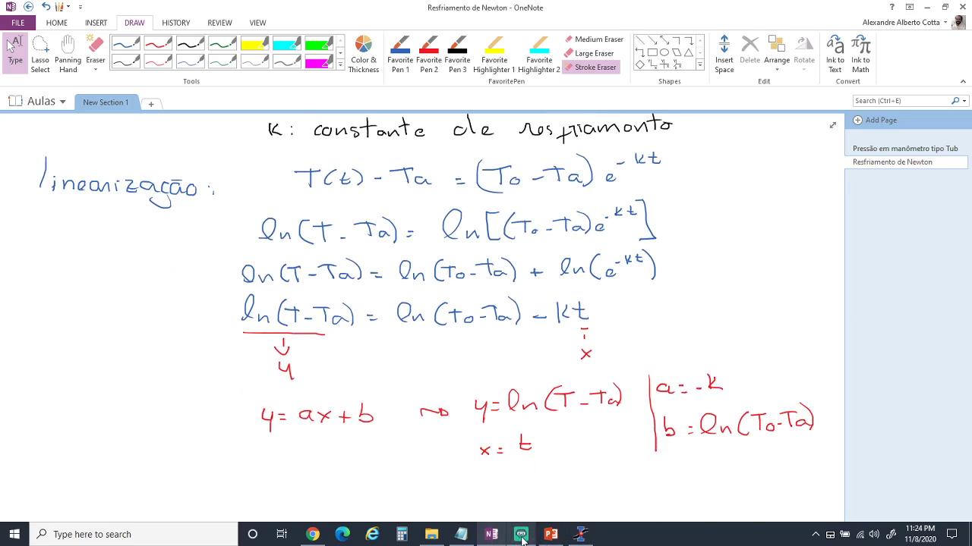
pyautogui.click(580, 534)
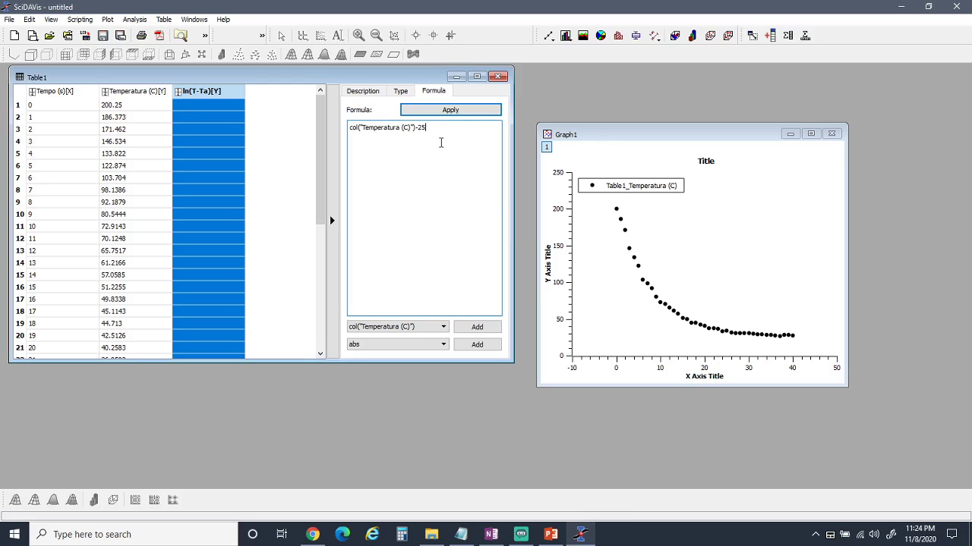
pyautogui.click(466, 113)
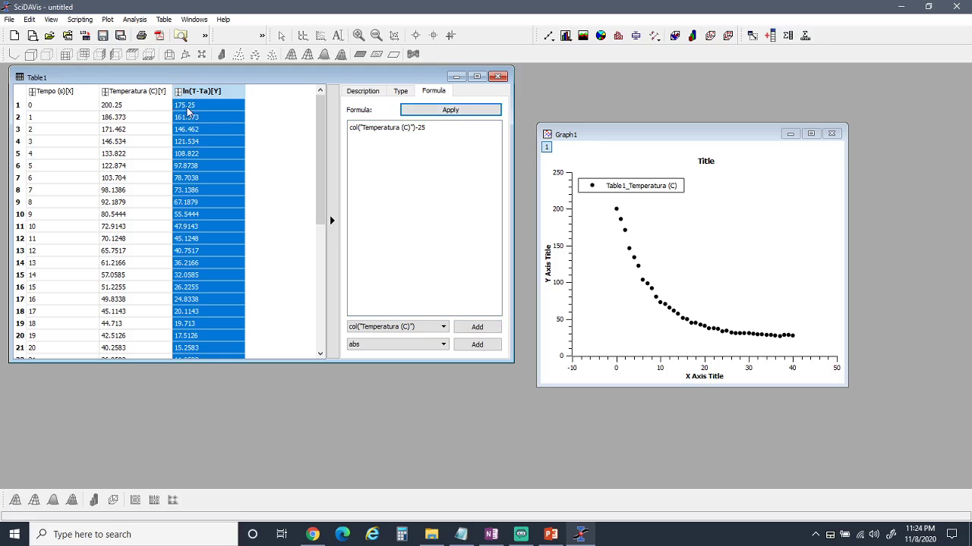
# Step: Wrap the column formula in a natural logarithm as ln(col("Temperatura (C)")-25) and apply it
pyautogui.click(350, 129)
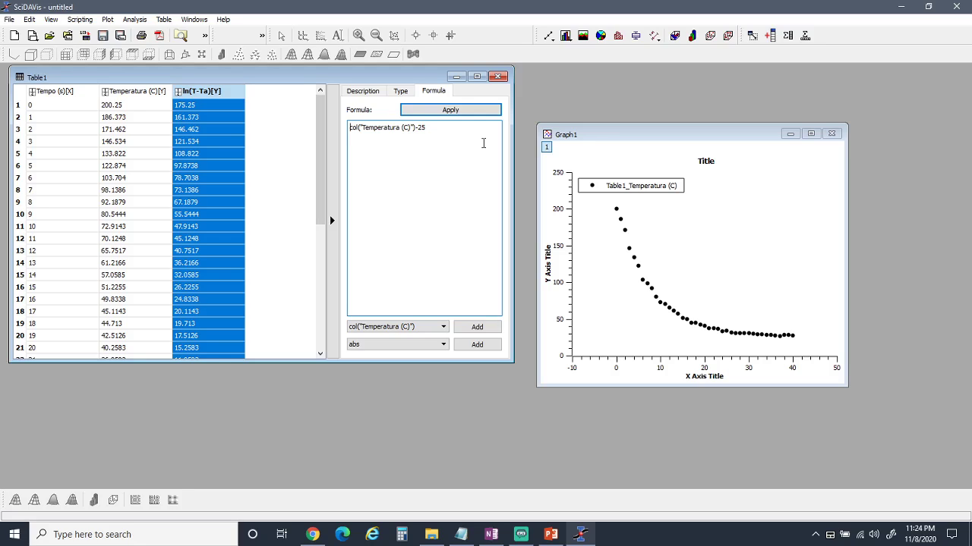
pyautogui.write('ln(')
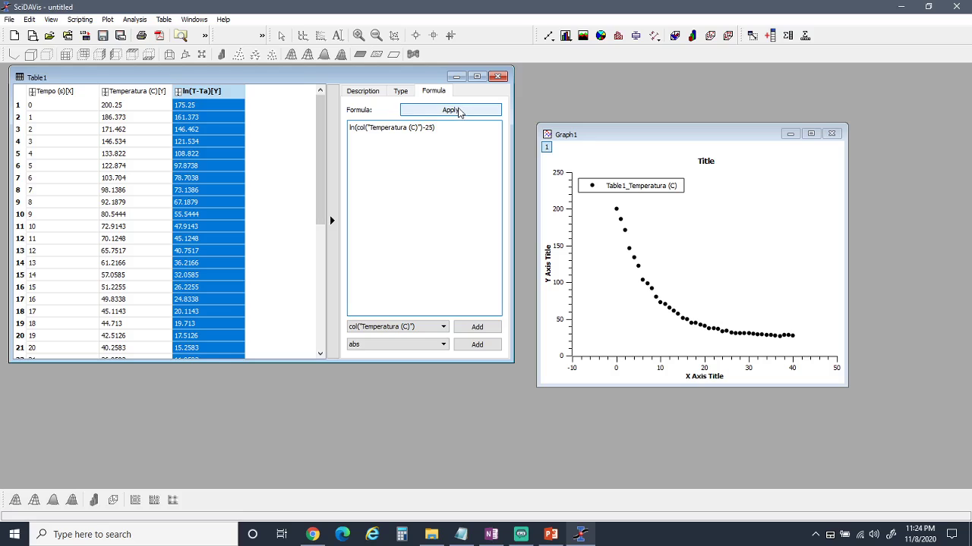
pyautogui.click(460, 111)
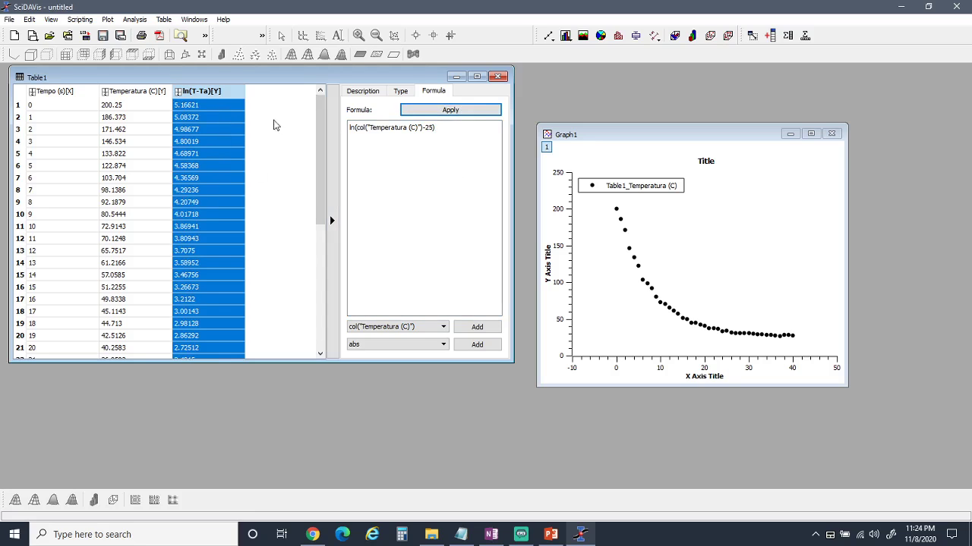
# Step: Create a scatter plot of the ln(T-Ta) column and move its graph window next to the cooling curve graph
pyautogui.moveTo(319, 116); pyautogui.dragTo(321, 260)
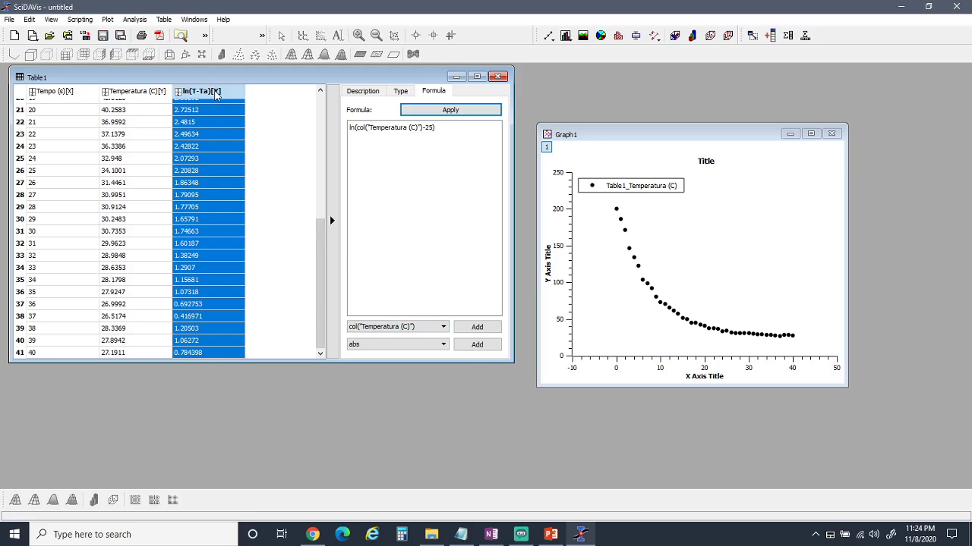
pyautogui.rightClick(216, 92)
pyautogui.moveTo(235, 98)
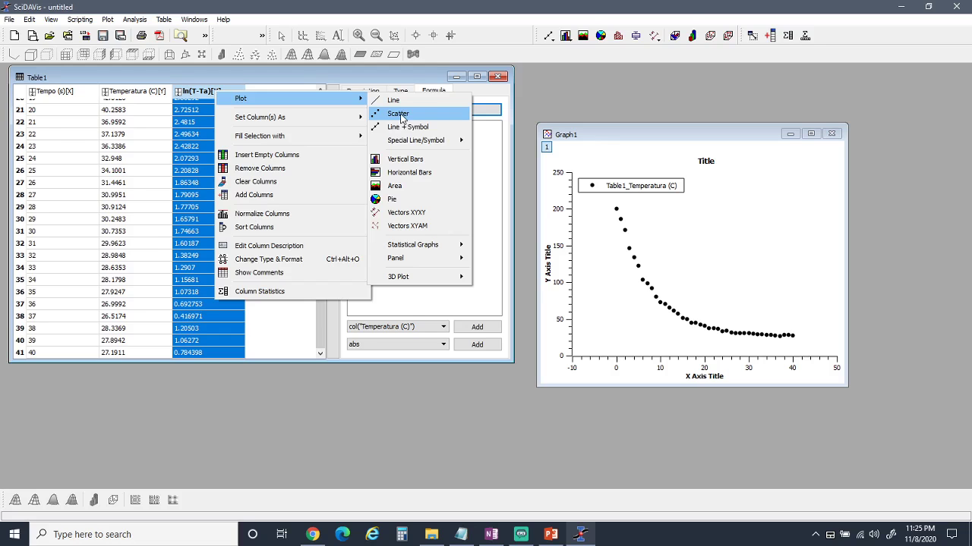
pyautogui.click(399, 116)
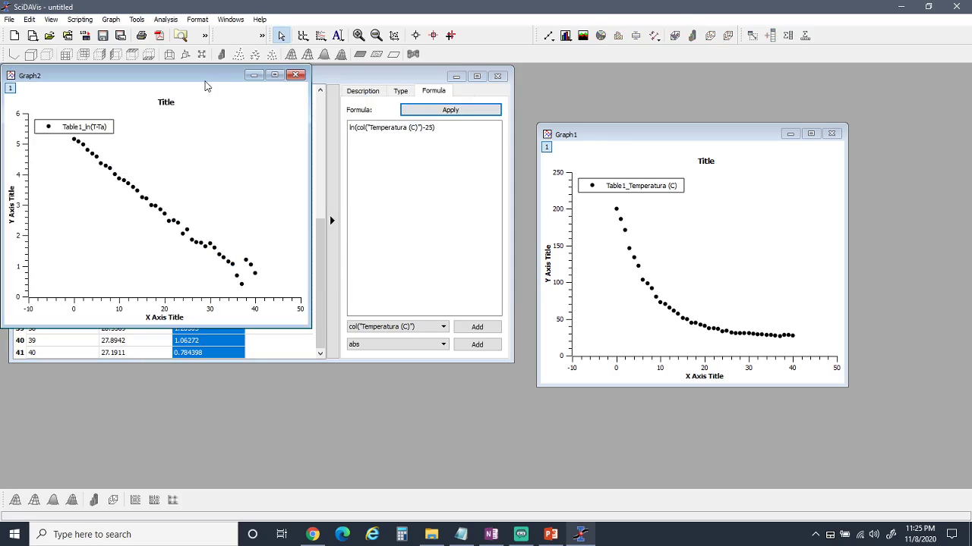
pyautogui.moveTo(208, 84); pyautogui.dragTo(407, 113)
# Step: Move the ln(T-Ta) graph's legend to the empty upper-right area of the plot, clear of the data points
pyautogui.click(298, 159)
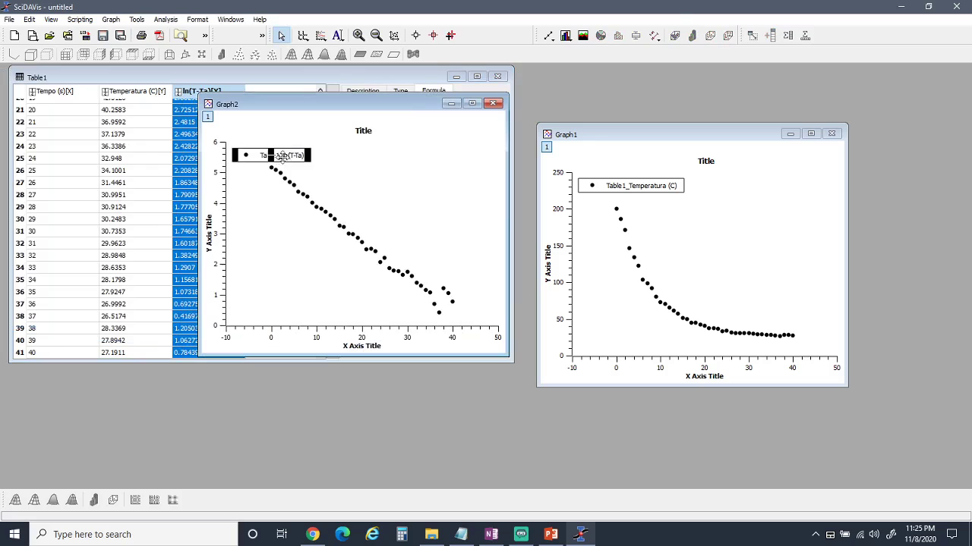
pyautogui.moveTo(298, 159); pyautogui.dragTo(457, 165)
pyautogui.click(464, 229)
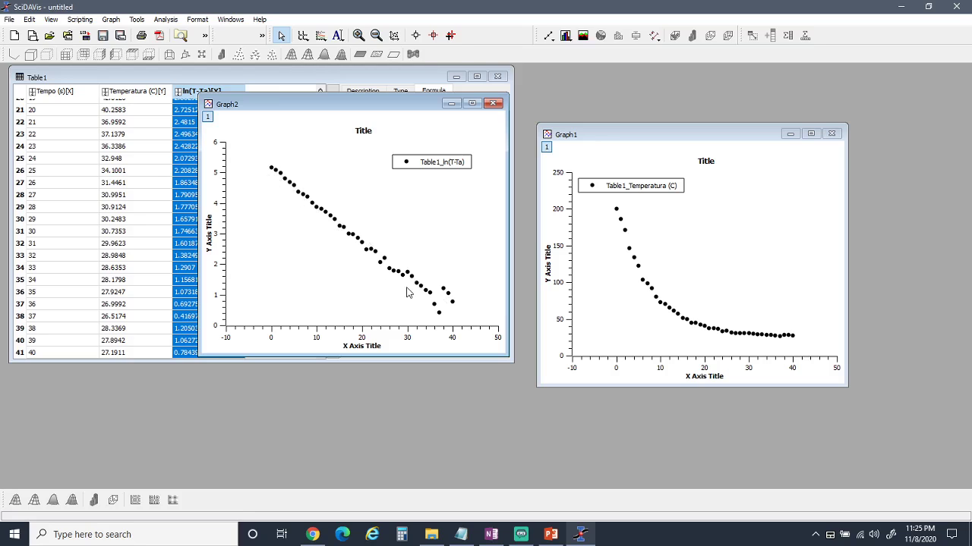
# Step: Compare the ln(T-Ta) scatter plot with the linearized equation's slope term in the OneNote notes, returning to SciDAVis
pyautogui.click(491, 534)
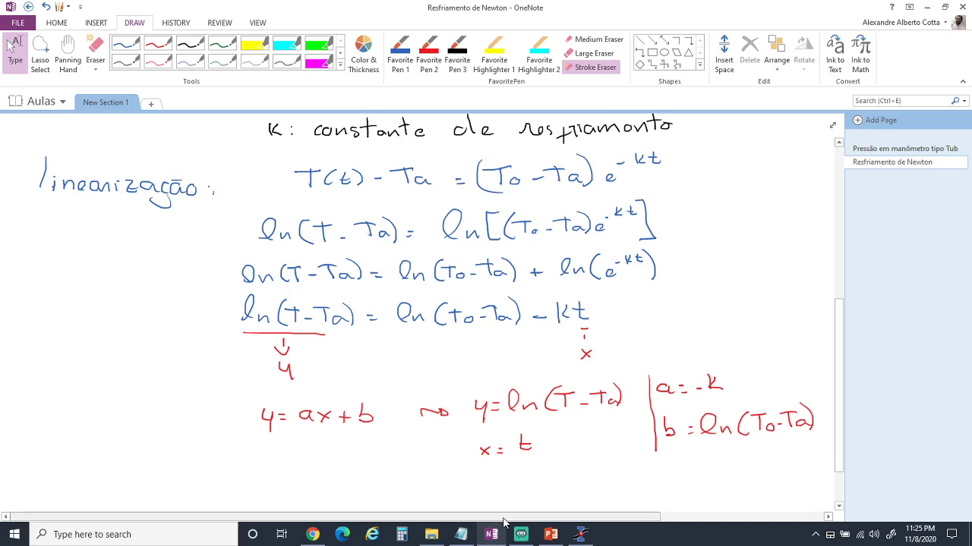
pyautogui.click(544, 332)
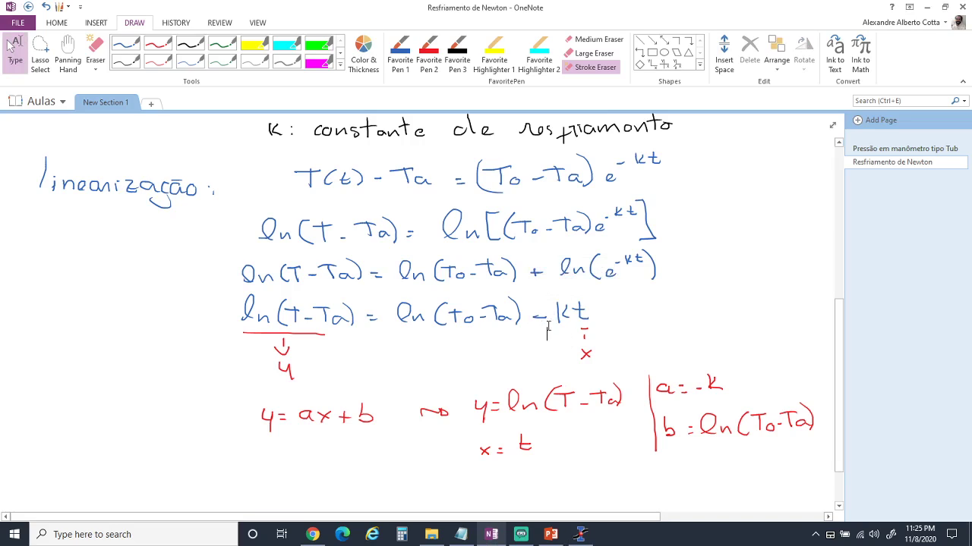
pyautogui.click(580, 534)
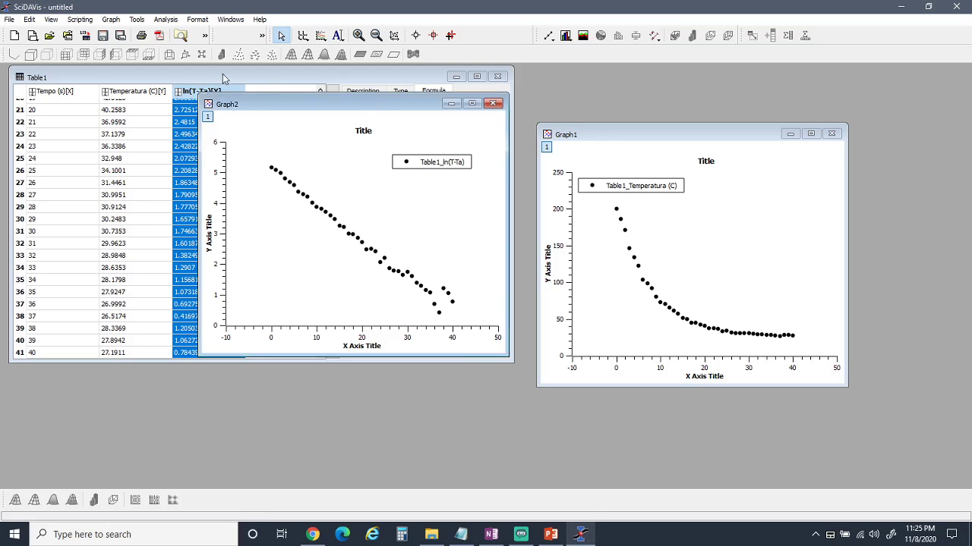
# Step: Run a linear fit on the ln(T-Ta) graph, review the slope and intercept in the results log, and close the log
pyautogui.click(171, 20)
pyautogui.moveTo(211, 149)
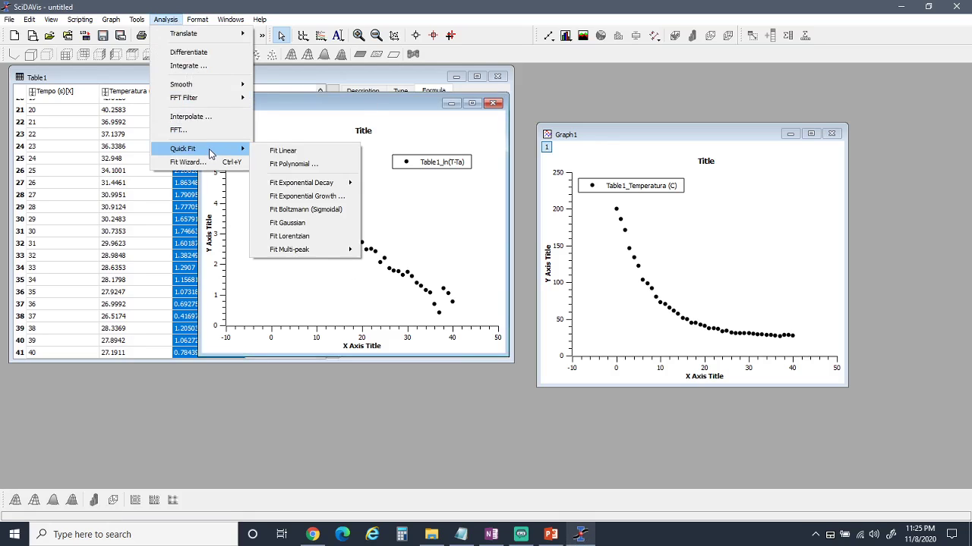
pyautogui.click(280, 151)
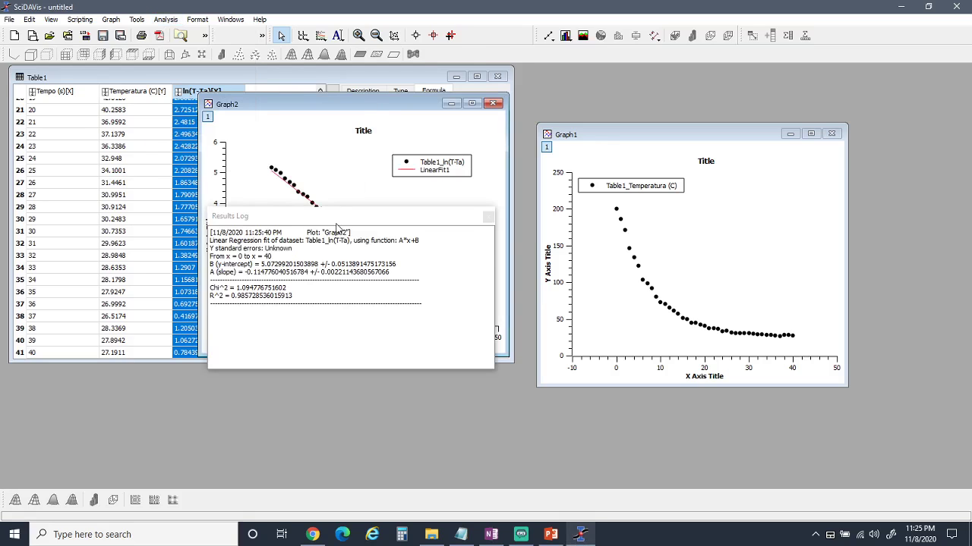
pyautogui.moveTo(337, 221); pyautogui.dragTo(733, 244)
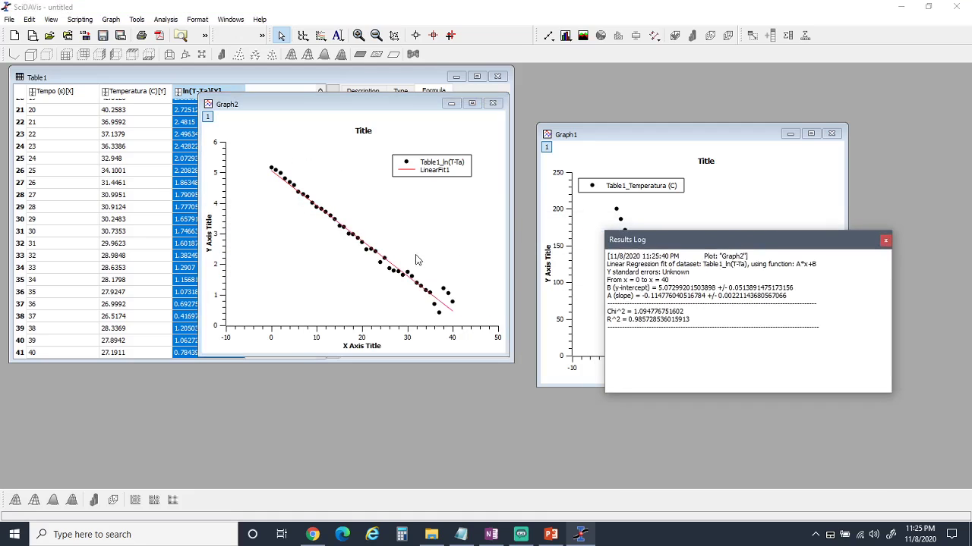
pyautogui.moveTo(804, 297); pyautogui.dragTo(575, 260)
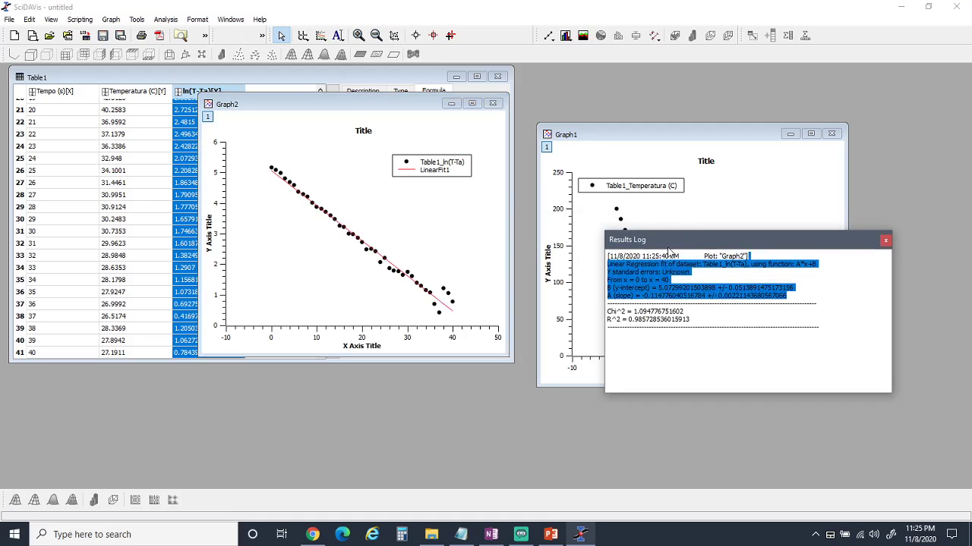
pyautogui.click(885, 242)
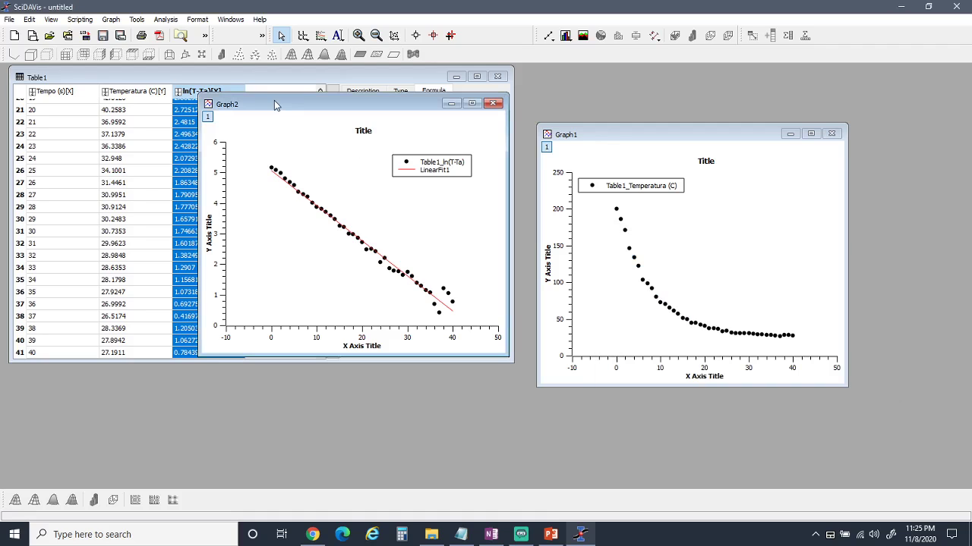
# Step: Move the ln(T-Ta) graph aside and review Table1 from its first rows alongside the ln(T-Ta) column formula
pyautogui.moveTo(275, 105); pyautogui.dragTo(353, 142)
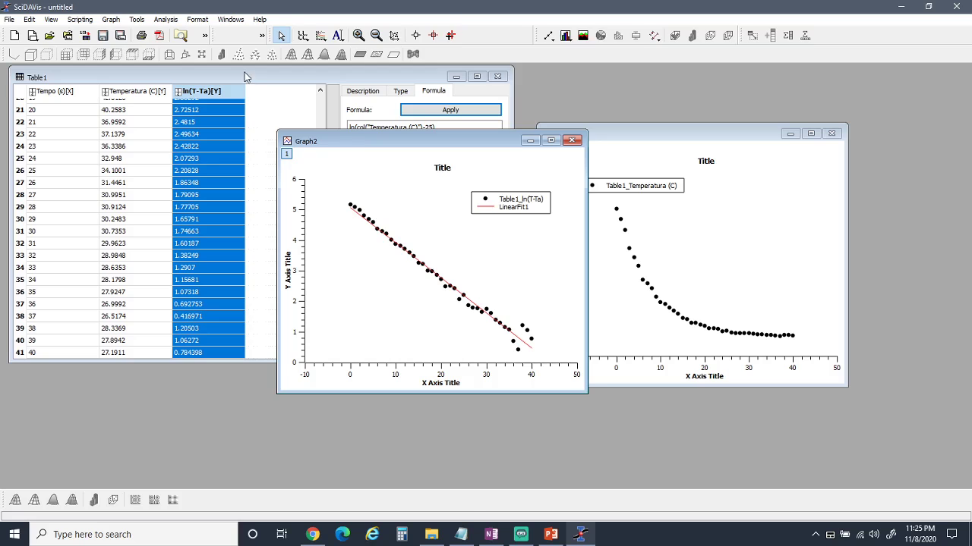
pyautogui.click(245, 77)
pyautogui.moveTo(325, 249); pyautogui.dragTo(319, 117)
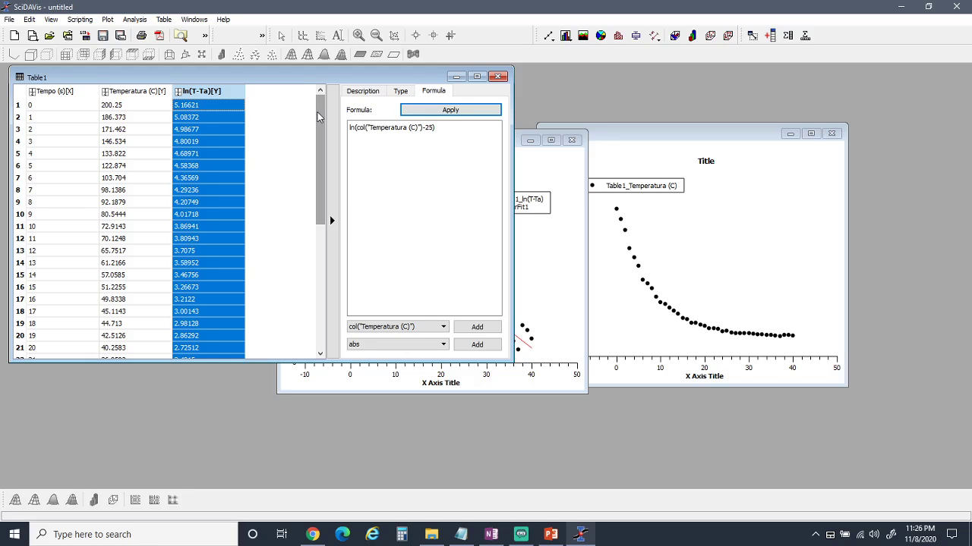
# Step: Maximize the ln(T-Ta) graph and set its Y axis title to "Ln(T-25)"
pyautogui.click(561, 179)
pyautogui.click(551, 141)
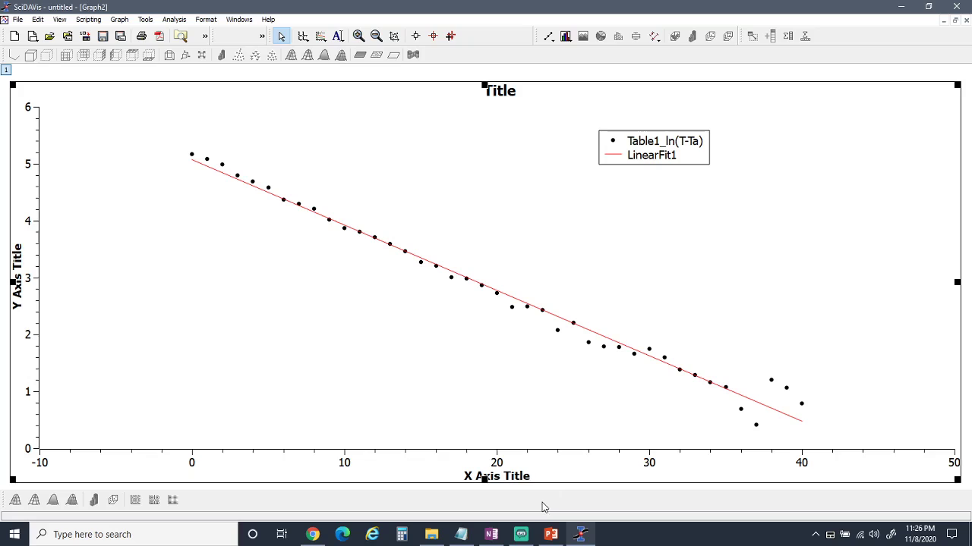
pyautogui.click(513, 474)
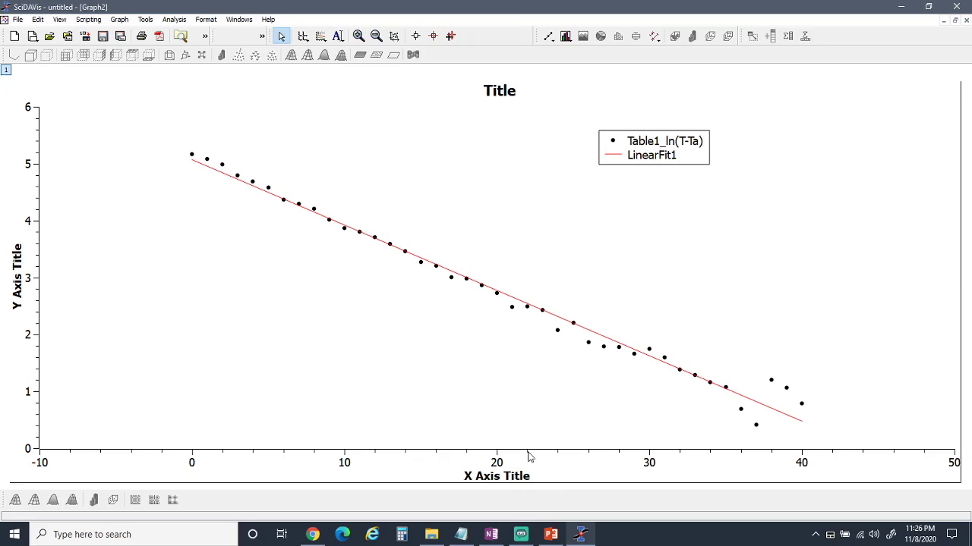
pyautogui.doubleClick(18, 273)
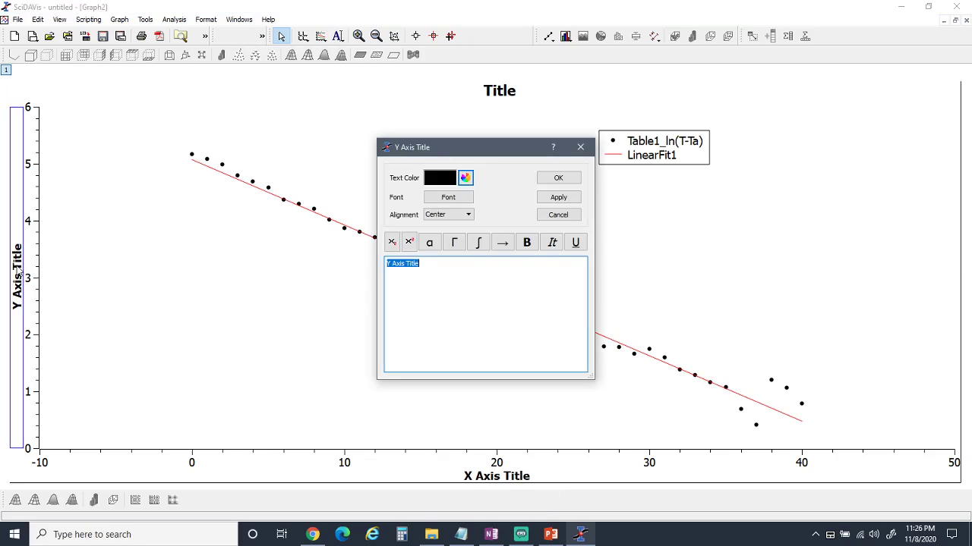
pyautogui.write('Ln(T-25')
pyautogui.click(541, 202)
pyautogui.press('Return')
# Step: Set the ln(T-Ta) graph's X axis title to "Tempo (s)"
pyautogui.doubleClick(507, 479)
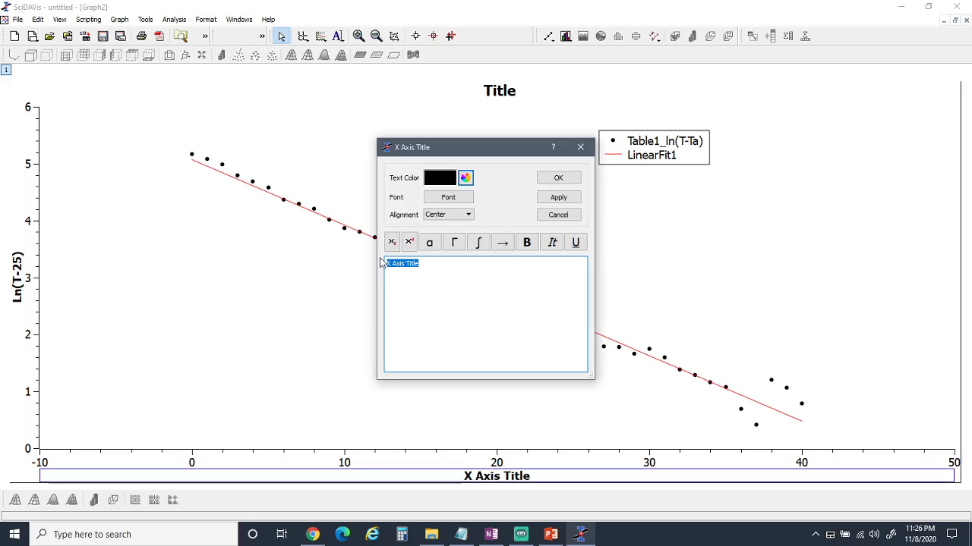
pyautogui.write('Tempo (s')
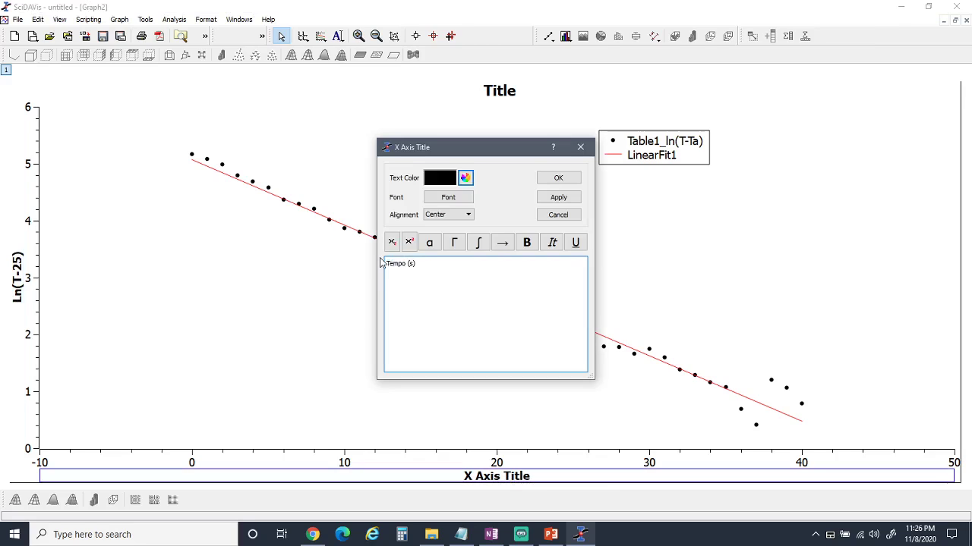
pyautogui.click(556, 199)
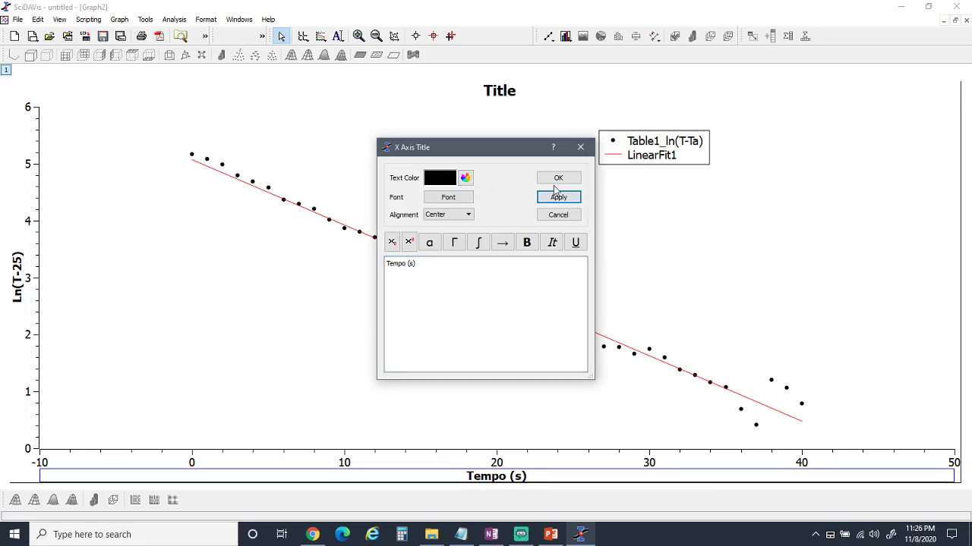
pyautogui.click(558, 180)
pyautogui.doubleClick(41, 395)
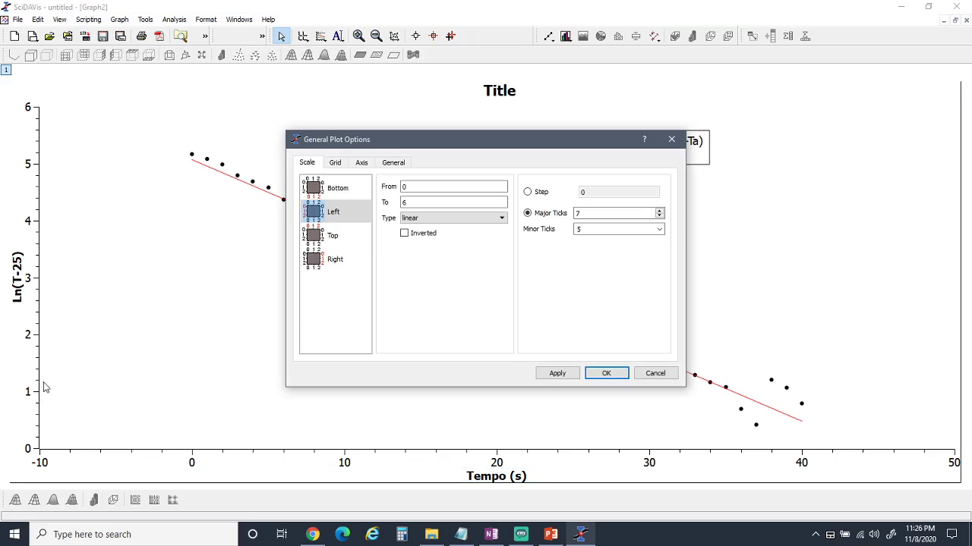
pyautogui.click(654, 374)
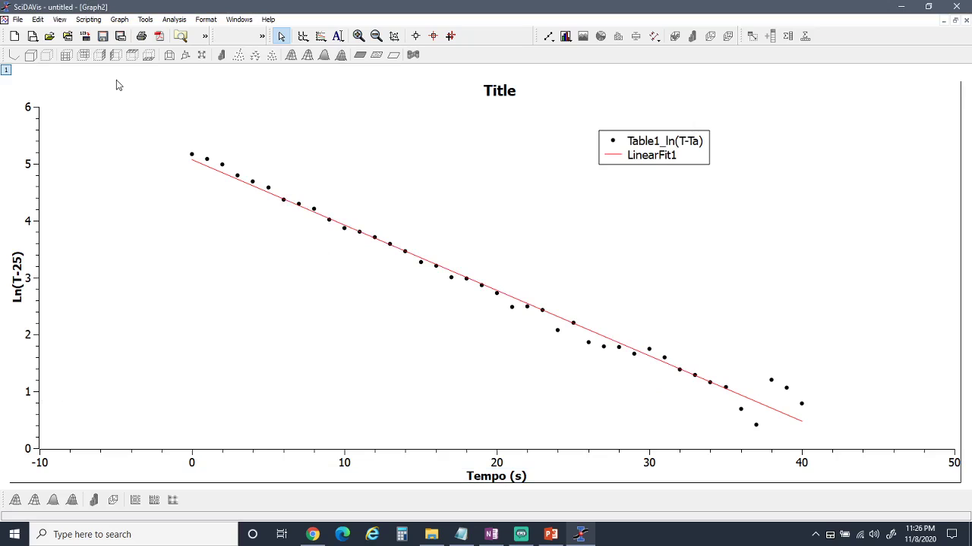
pyautogui.click(120, 20)
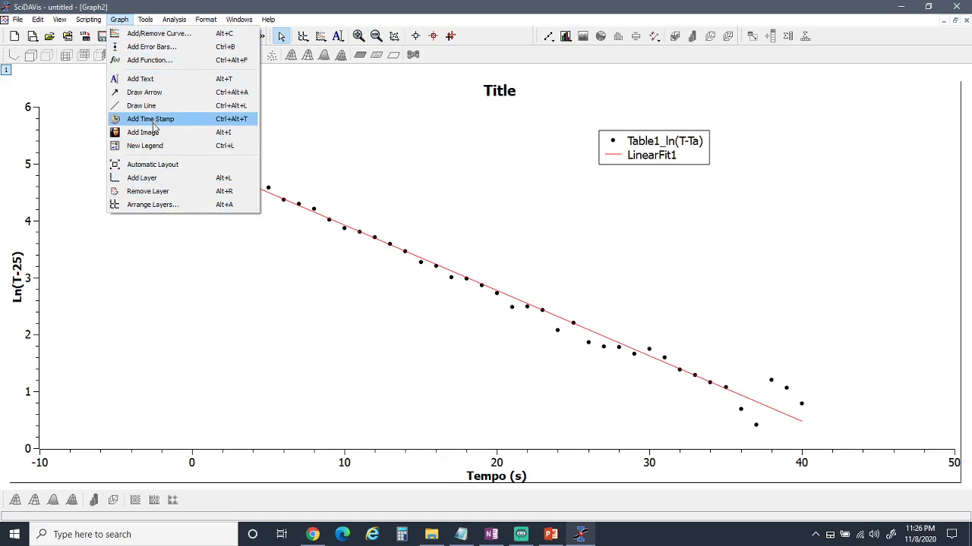
pyautogui.click(188, 132)
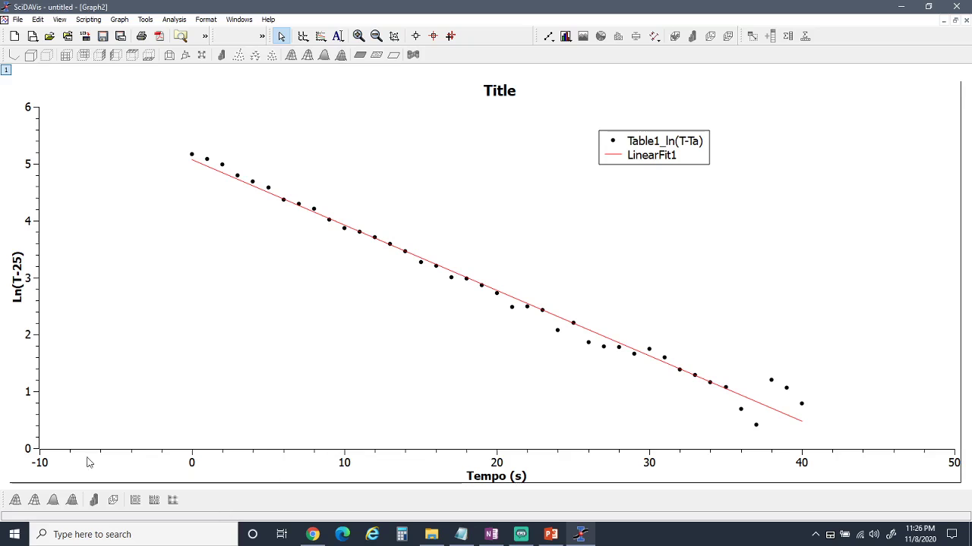
# Step: Set the start of the bottom Tempo (s) axis scale to -5 and apply it
pyautogui.doubleClick(36, 396)
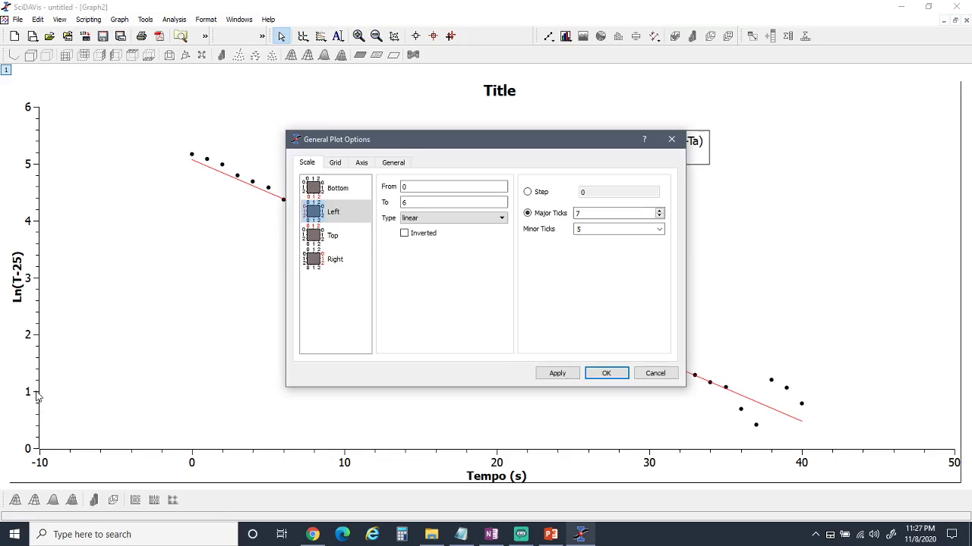
pyautogui.click(339, 194)
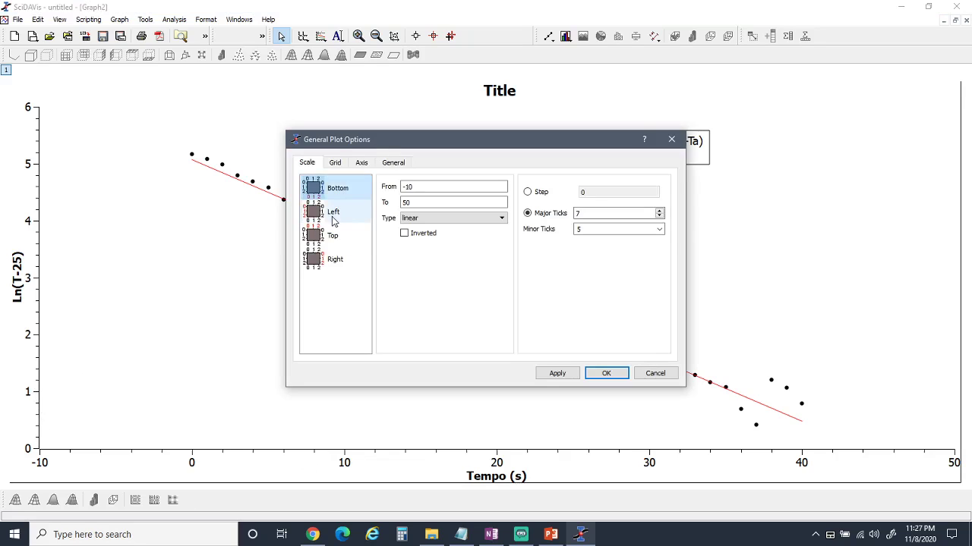
pyautogui.click(334, 217)
pyautogui.click(334, 191)
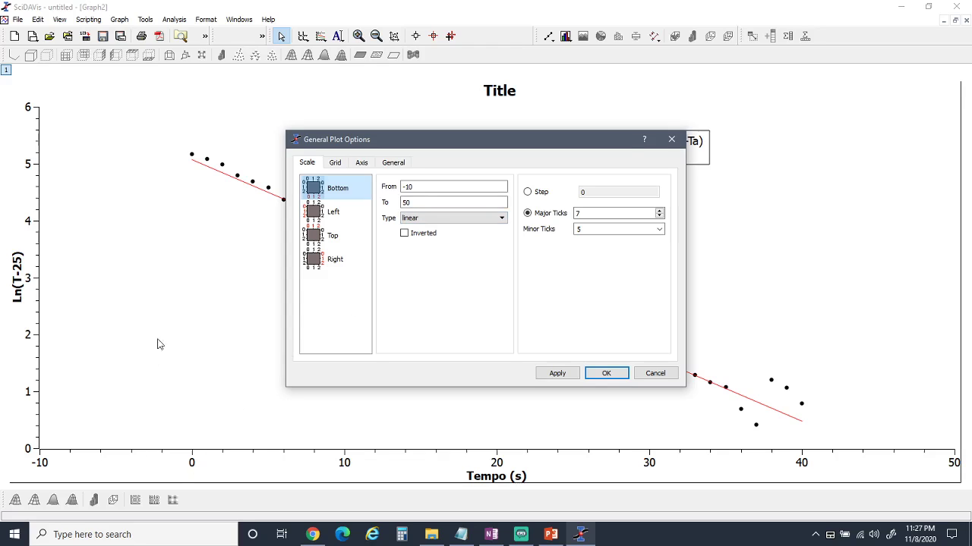
pyautogui.doubleClick(407, 186)
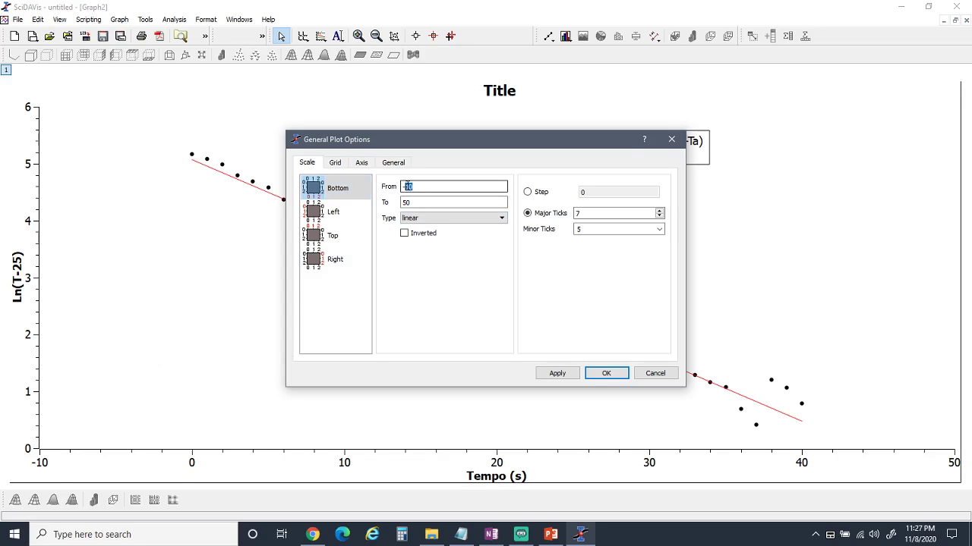
pyautogui.write('5')
pyautogui.click(558, 374)
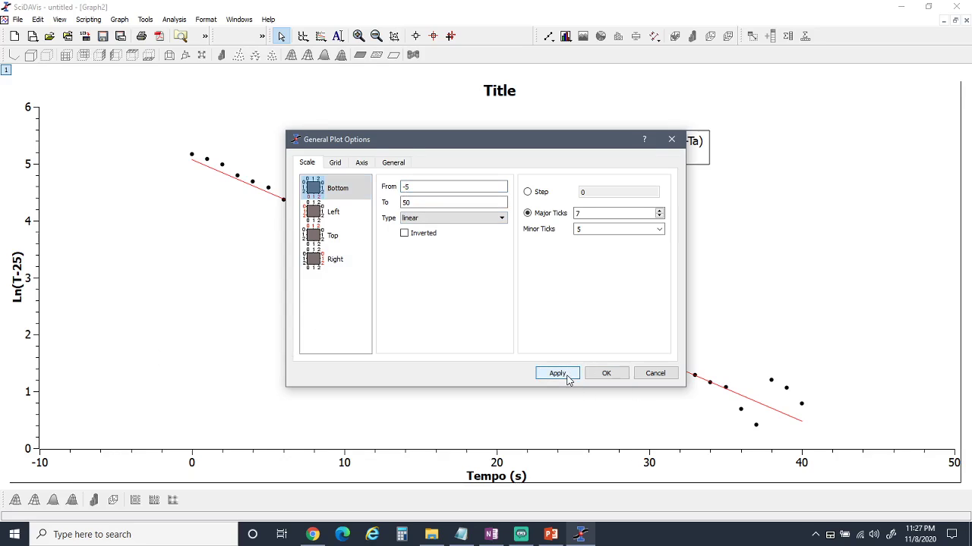
# Step: Set the bottom axis range from 0 to 40, and rescale the graph to show all data
pyautogui.tripleClick(410, 186)
pyautogui.write('0')
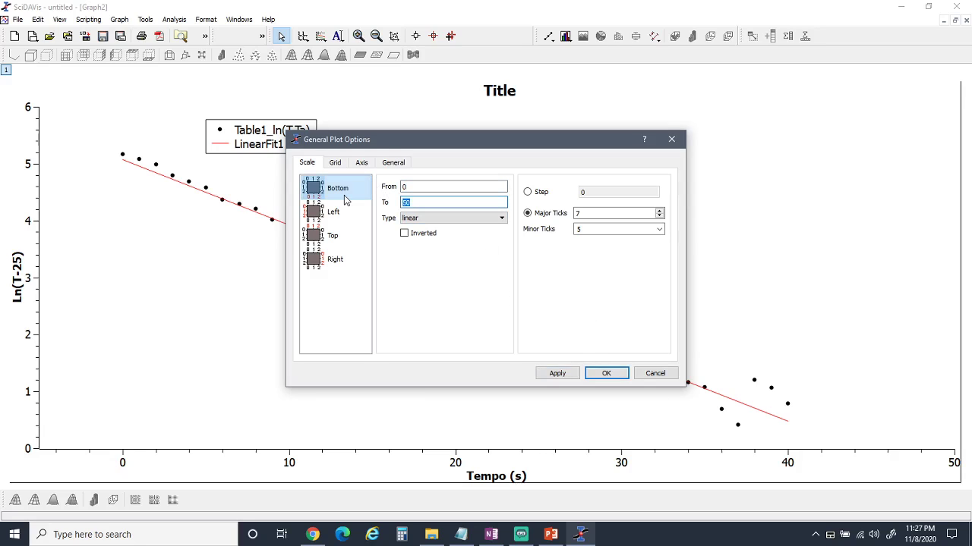
pyautogui.write('0')
pyautogui.click(568, 376)
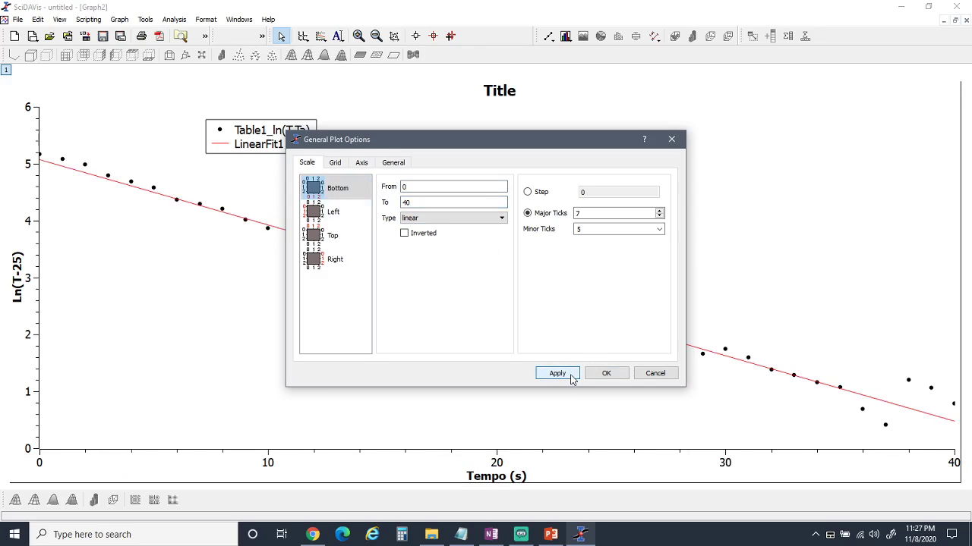
pyautogui.click(624, 378)
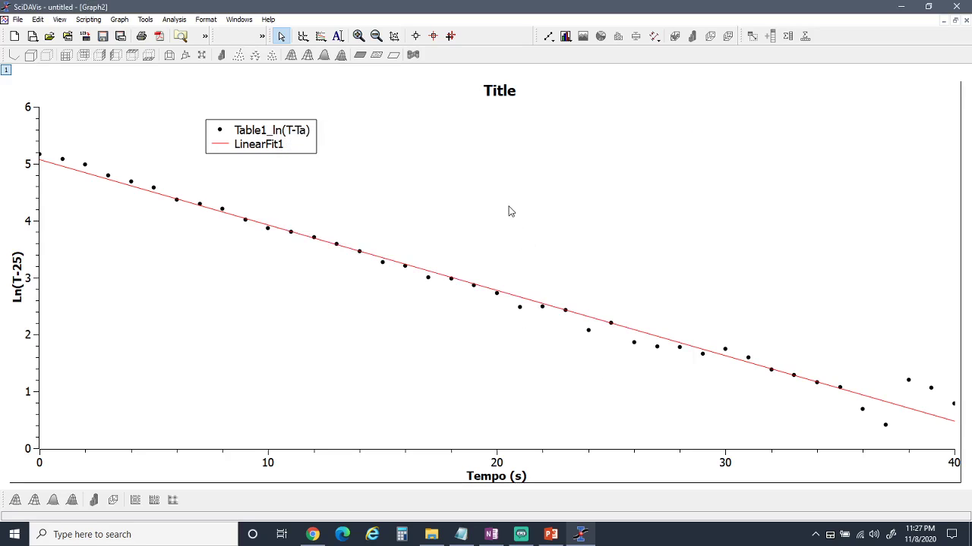
pyautogui.click(394, 38)
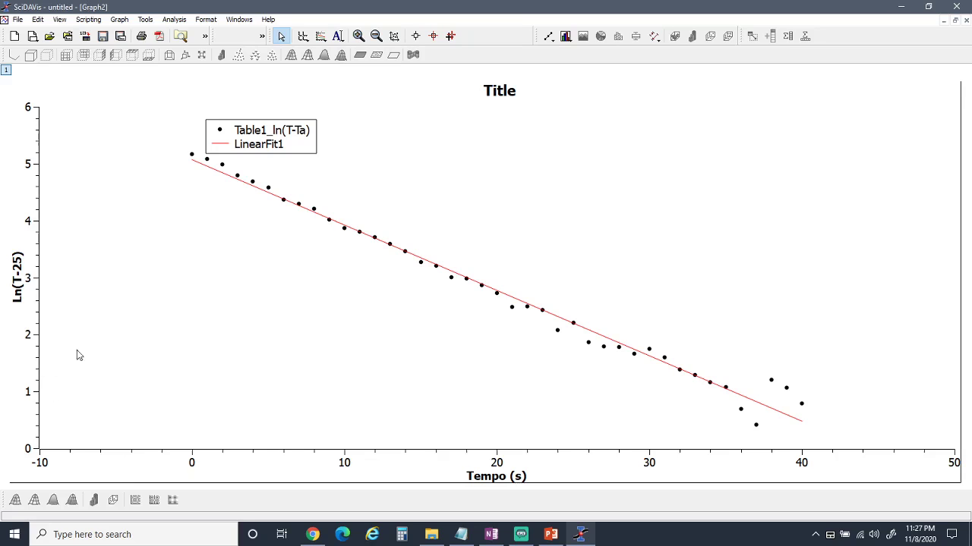
# Step: Set the upper limit of the left Ln(T-25) axis scale to 50 and apply it
pyautogui.doubleClick(39, 387)
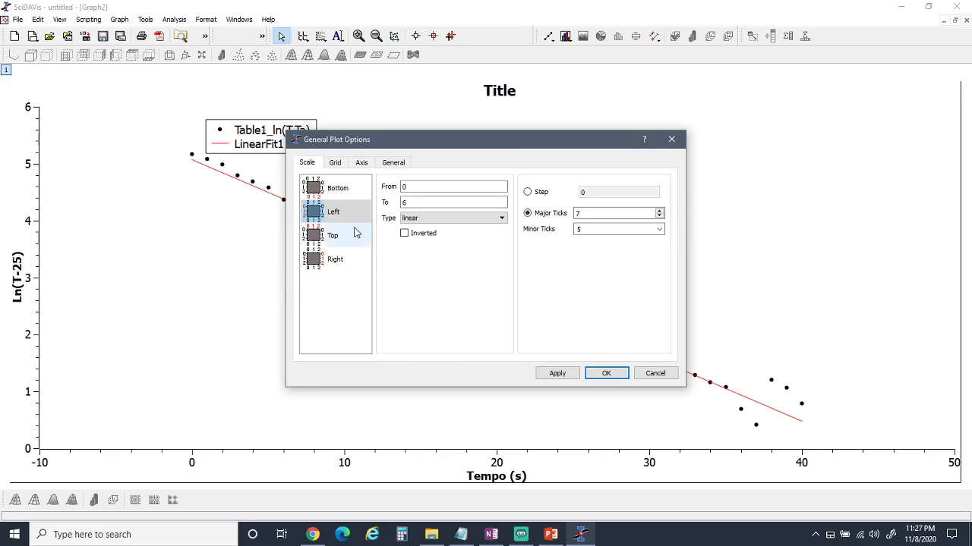
pyautogui.click(413, 206)
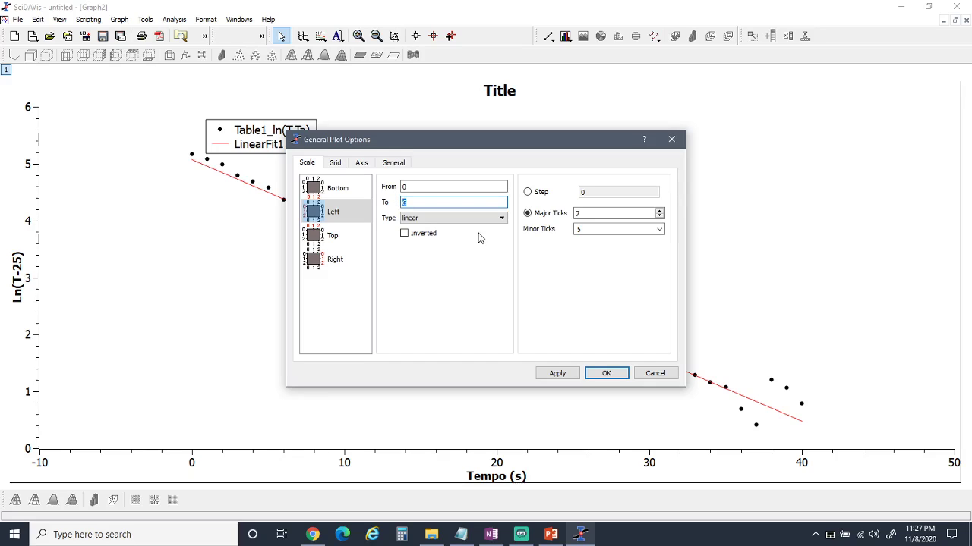
pyautogui.write('50')
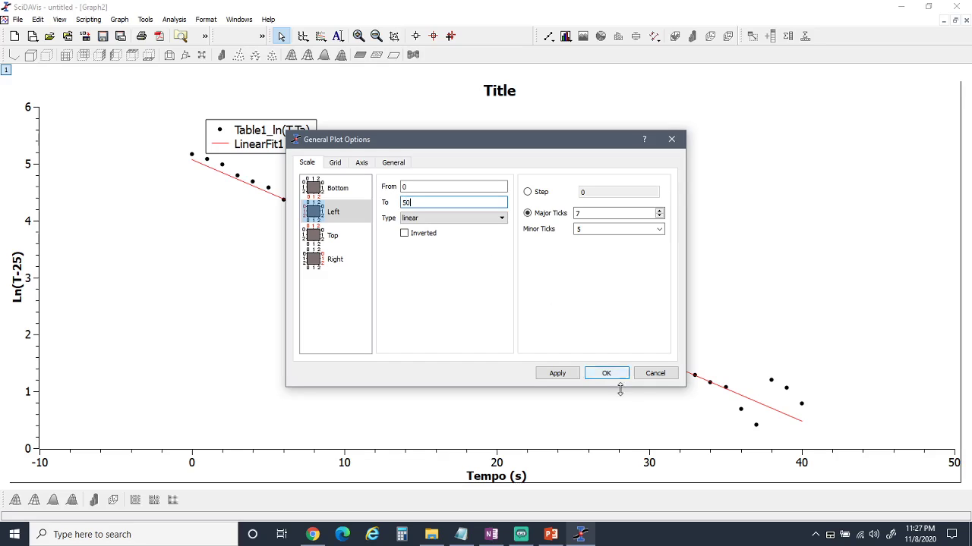
pyautogui.click(558, 373)
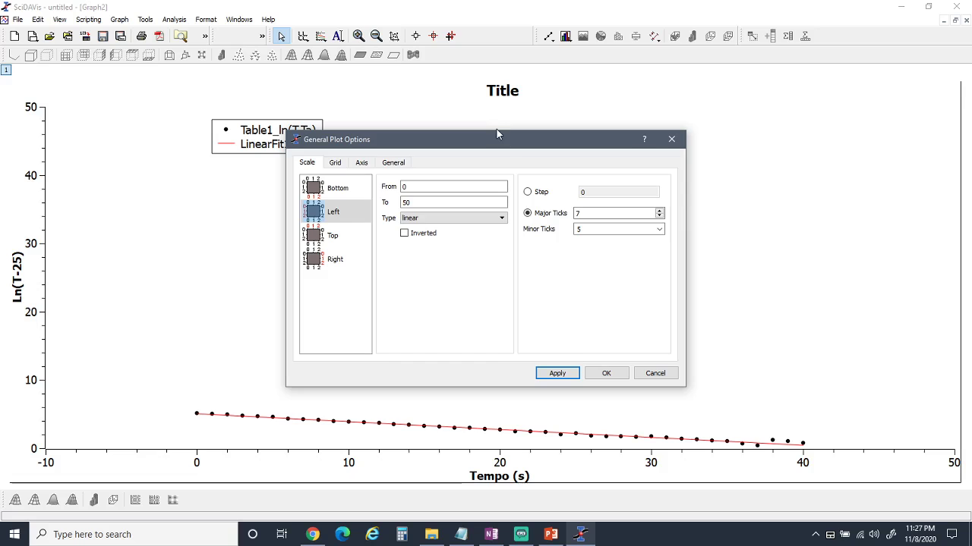
# Step: Move the plot options dialog off the data and set the left axis upper limit to 6
pyautogui.moveTo(506, 142); pyautogui.dragTo(539, 119)
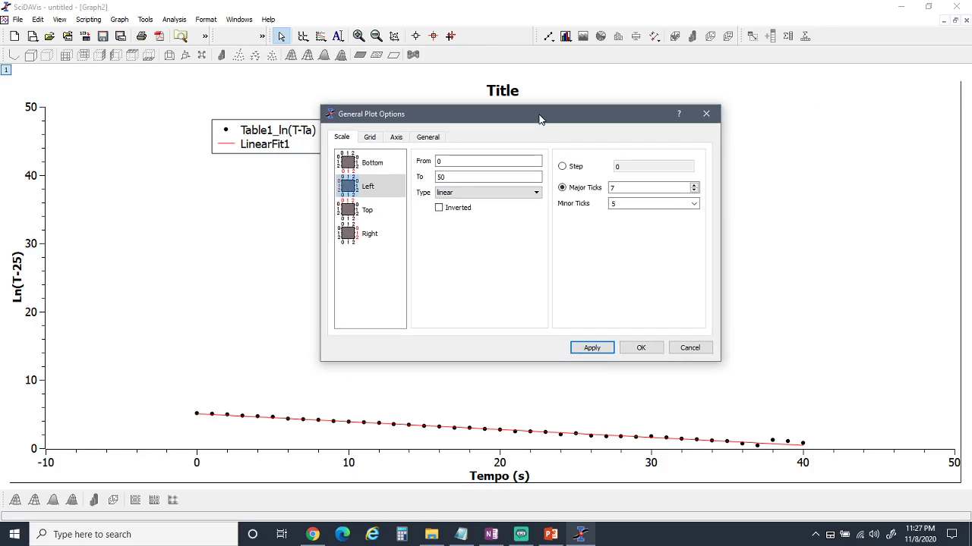
pyautogui.doubleClick(454, 176)
pyautogui.write('6')
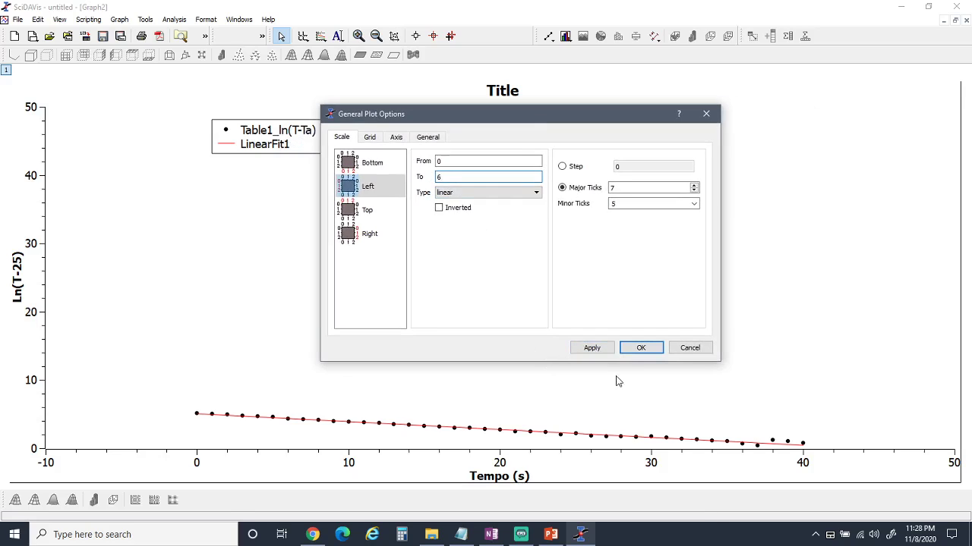
pyautogui.click(603, 348)
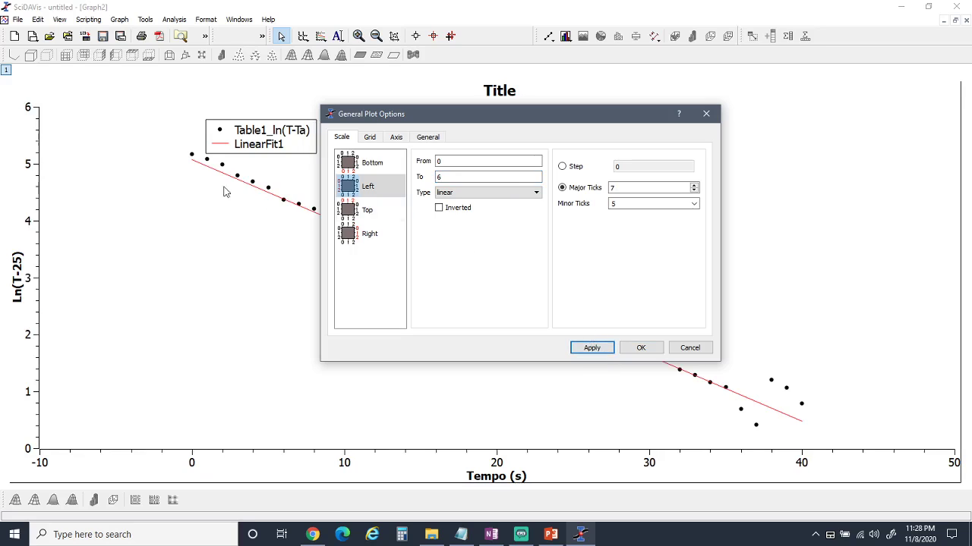
# Step: Set the bottom Tempo (s) axis scale to run from -5 to 45 and apply it
pyautogui.click(372, 162)
pyautogui.moveTo(451, 161); pyautogui.dragTo(439, 161)
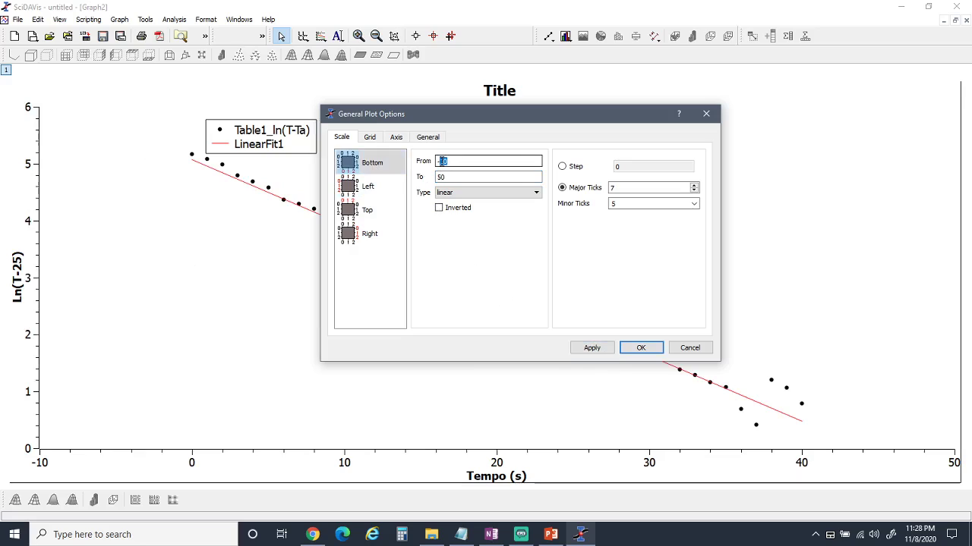
pyautogui.write('-5')
pyautogui.press('Tab')
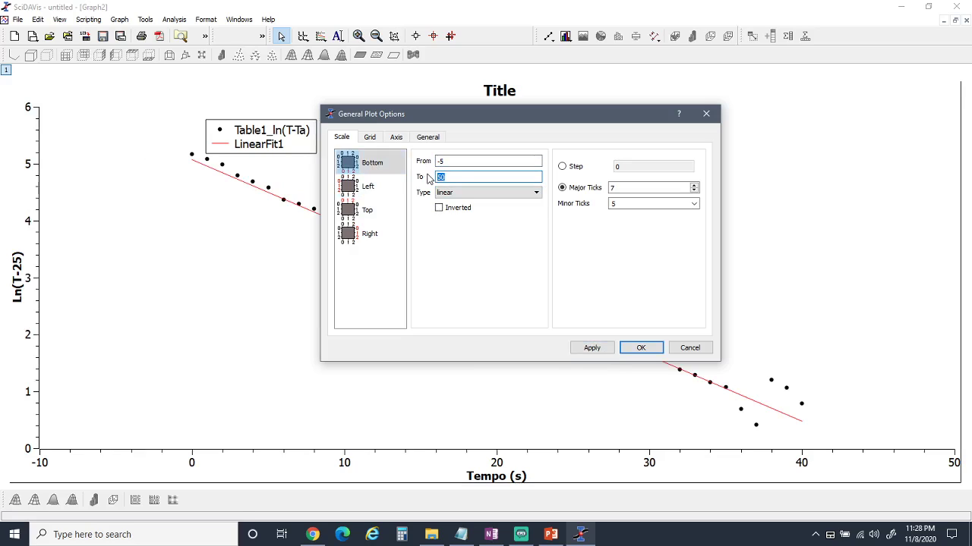
pyautogui.write('45')
pyautogui.click(593, 347)
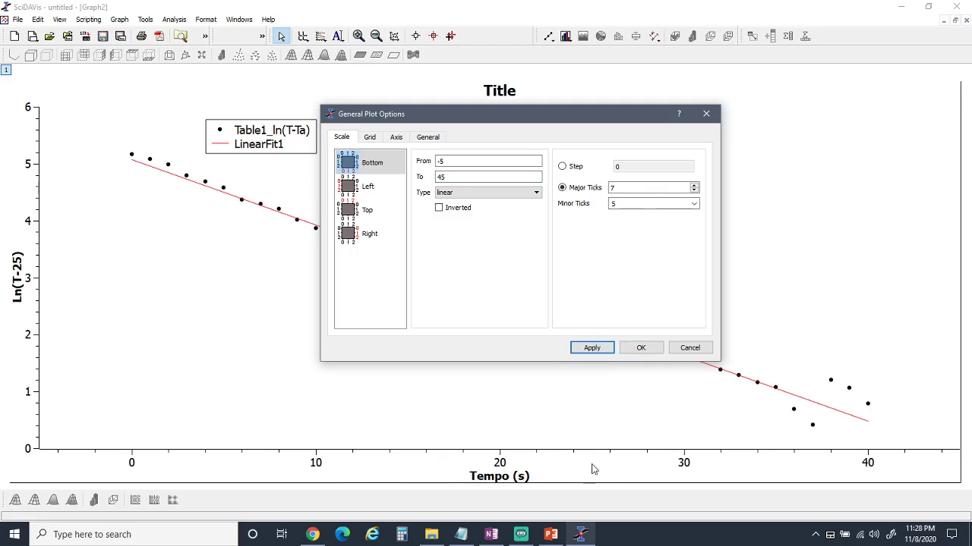
# Step: Show the top and right axes on the graph, leaving their titles blank
pyautogui.click(368, 187)
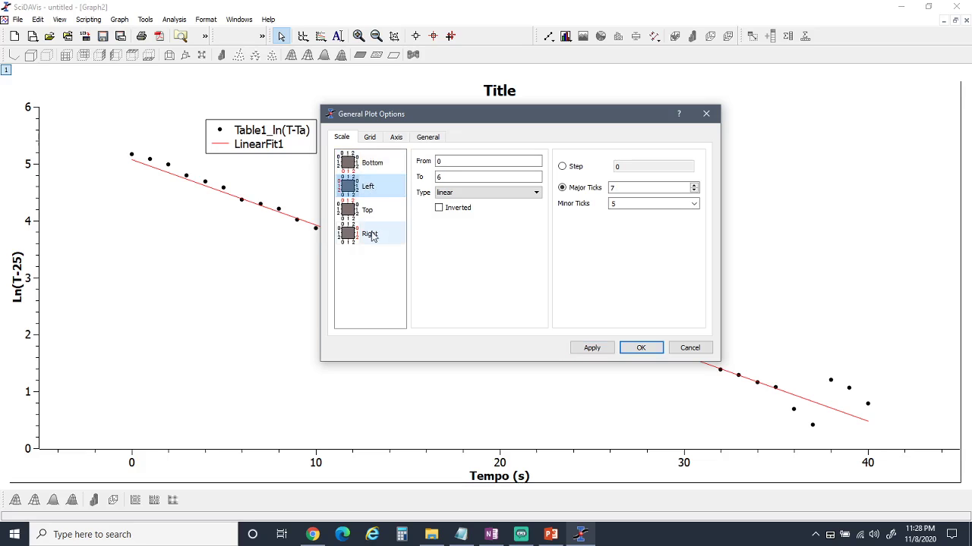
pyautogui.click(370, 140)
pyautogui.click(396, 137)
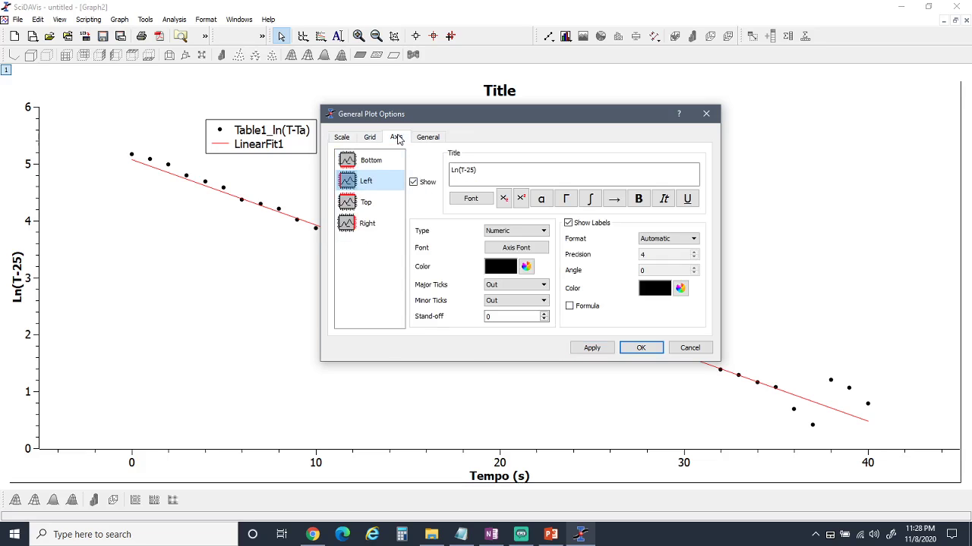
pyautogui.click(366, 203)
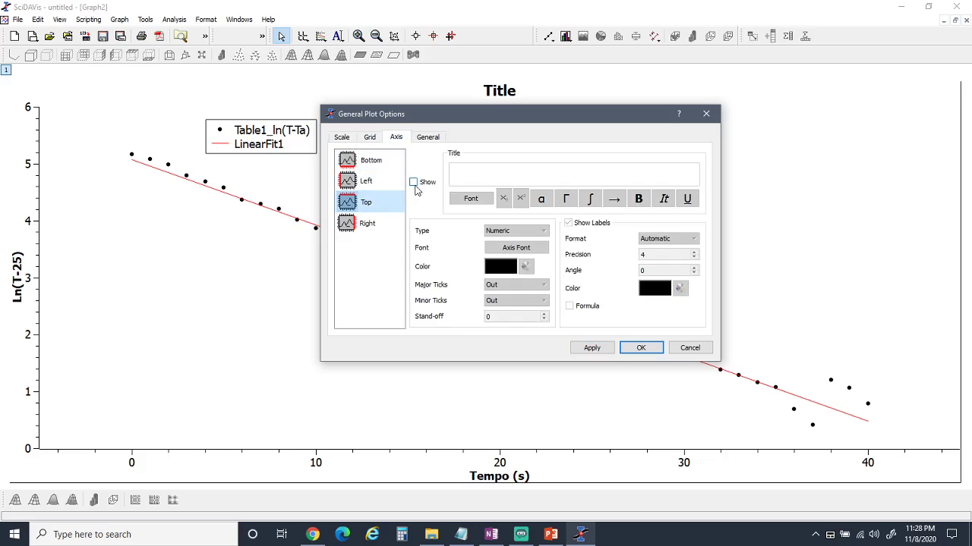
pyautogui.click(413, 182)
pyautogui.click(368, 223)
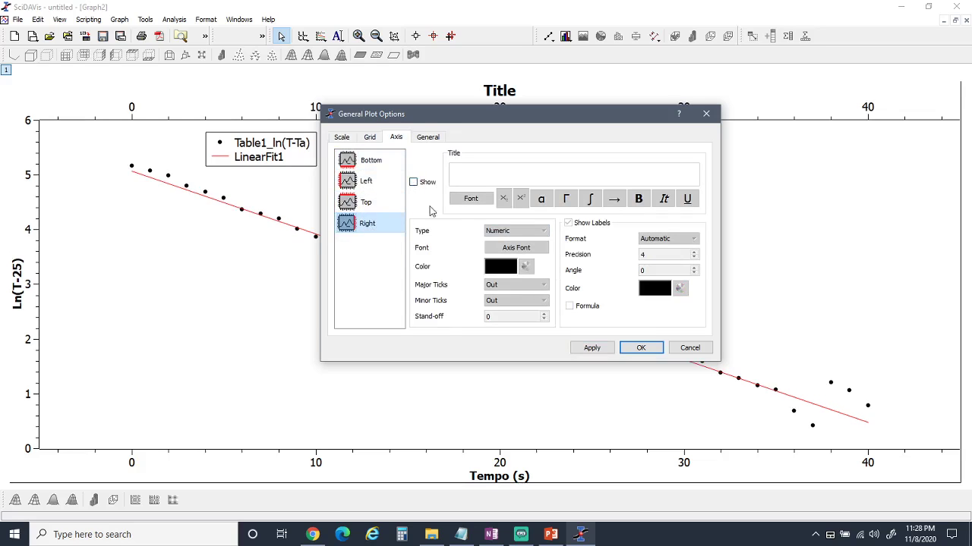
pyautogui.click(414, 183)
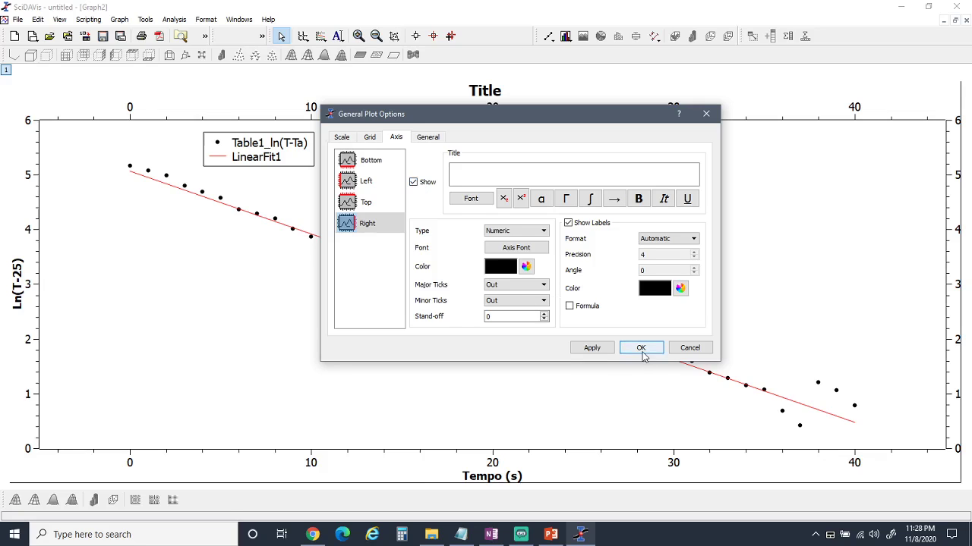
pyautogui.click(365, 181)
pyautogui.click(369, 161)
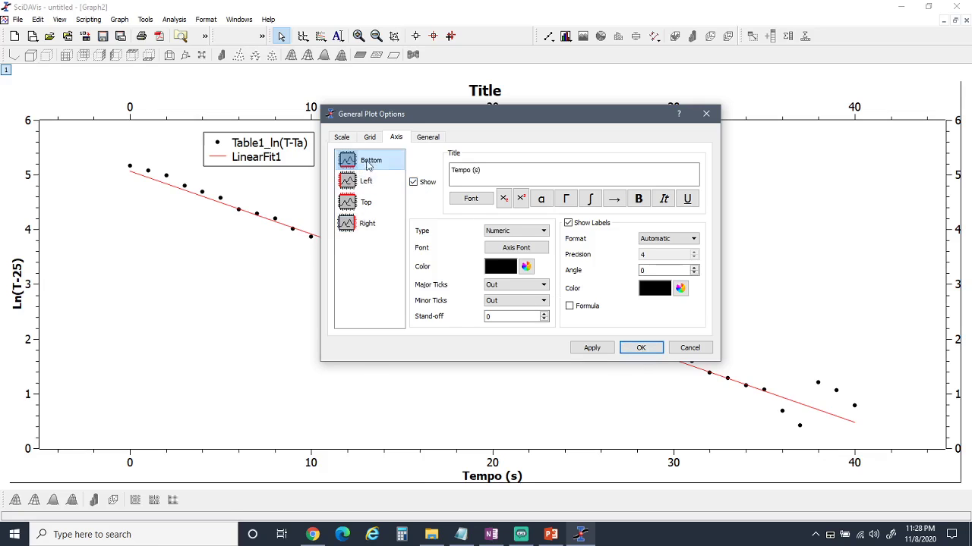
pyautogui.click(367, 199)
pyautogui.click(488, 174)
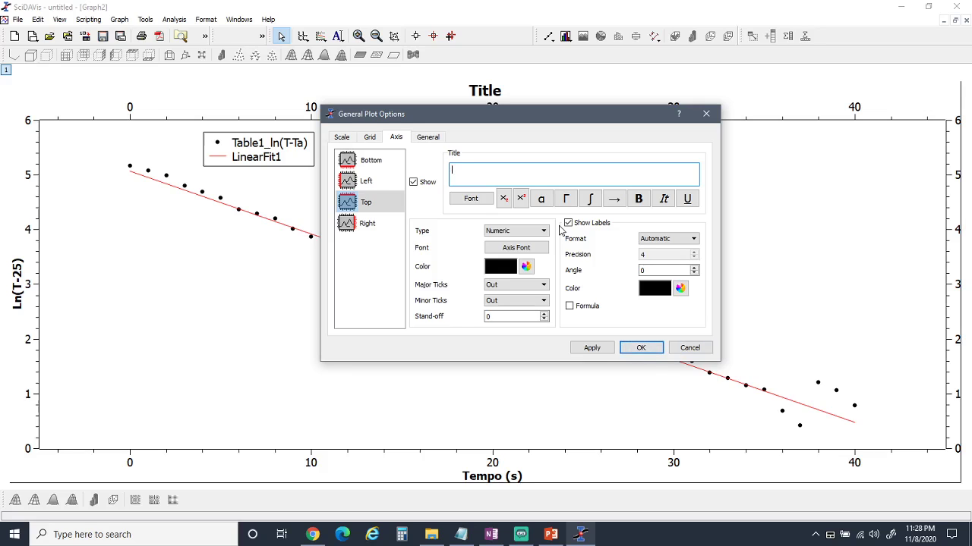
pyautogui.click(687, 350)
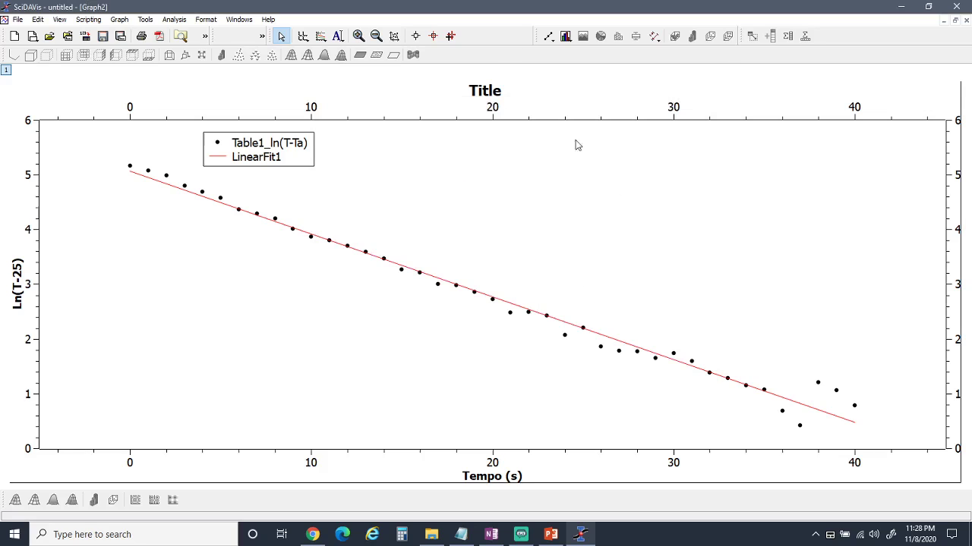
# Step: Change the graph's title to "Grafico 2" and apply it
pyautogui.doubleClick(487, 97)
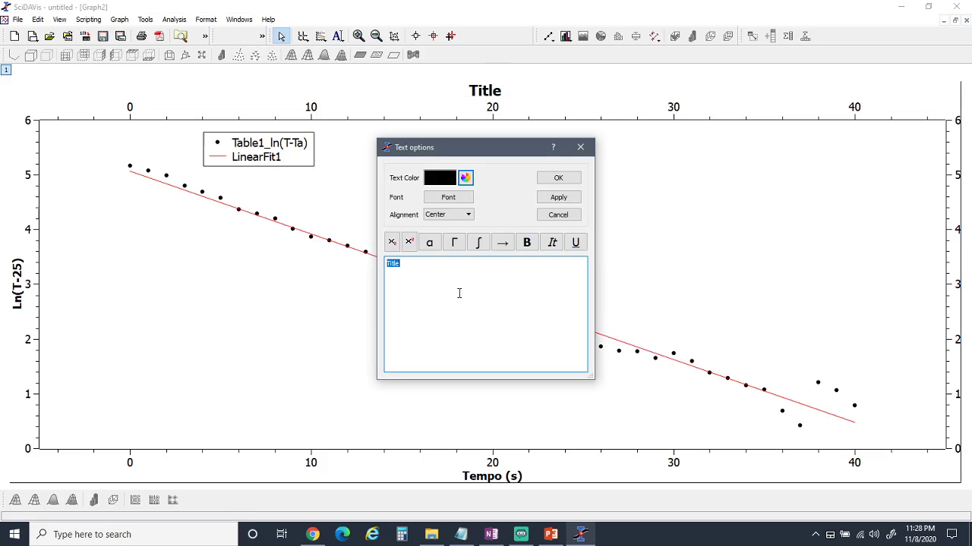
pyautogui.write('Grafico ')
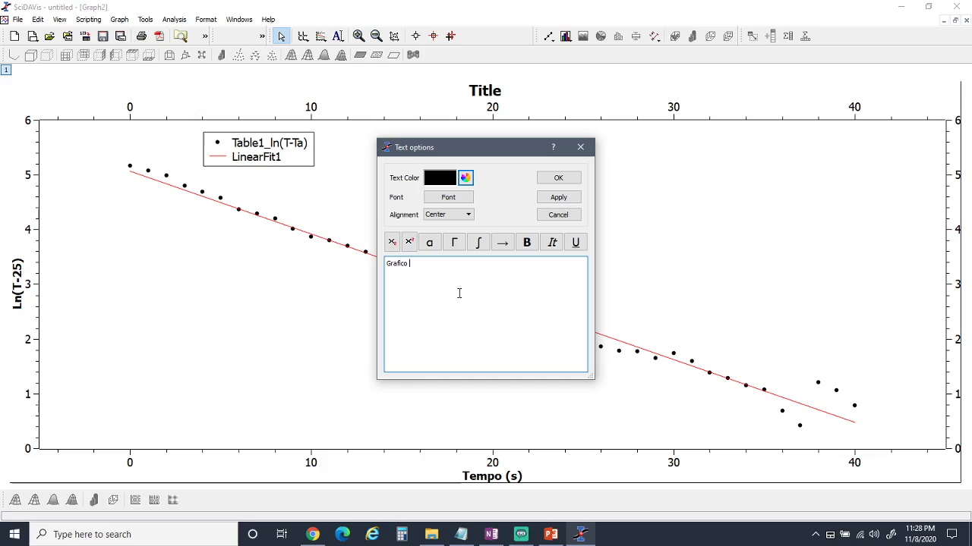
pyautogui.write('2')
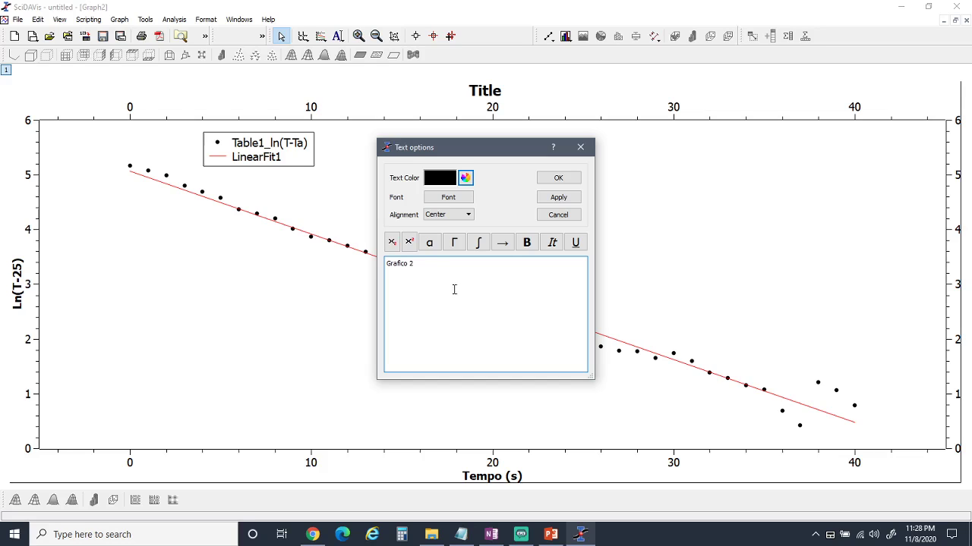
pyautogui.click(558, 197)
pyautogui.click(558, 179)
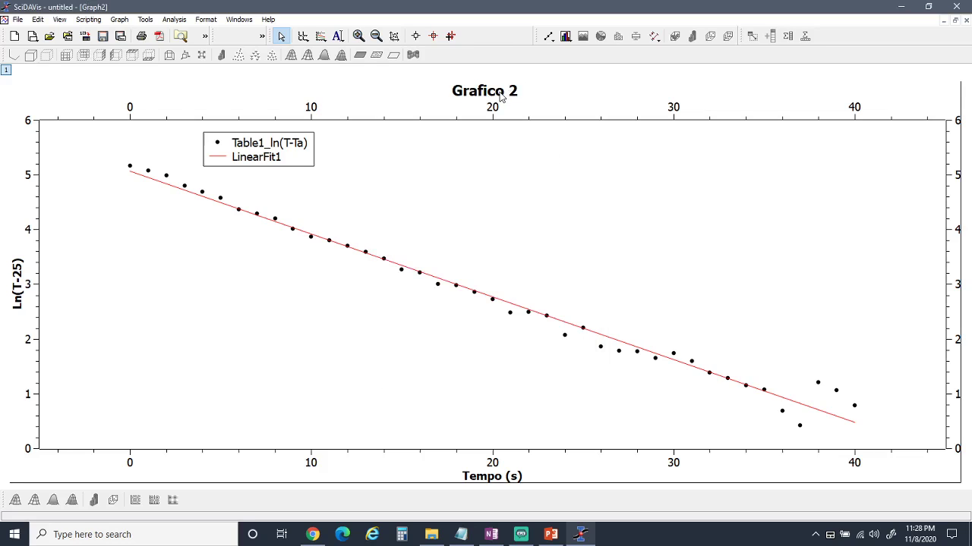
# Step: Examine the font settings for the graph title and the top axis numbers, leaving them as they are
pyautogui.doubleClick(503, 96)
pyautogui.click(456, 198)
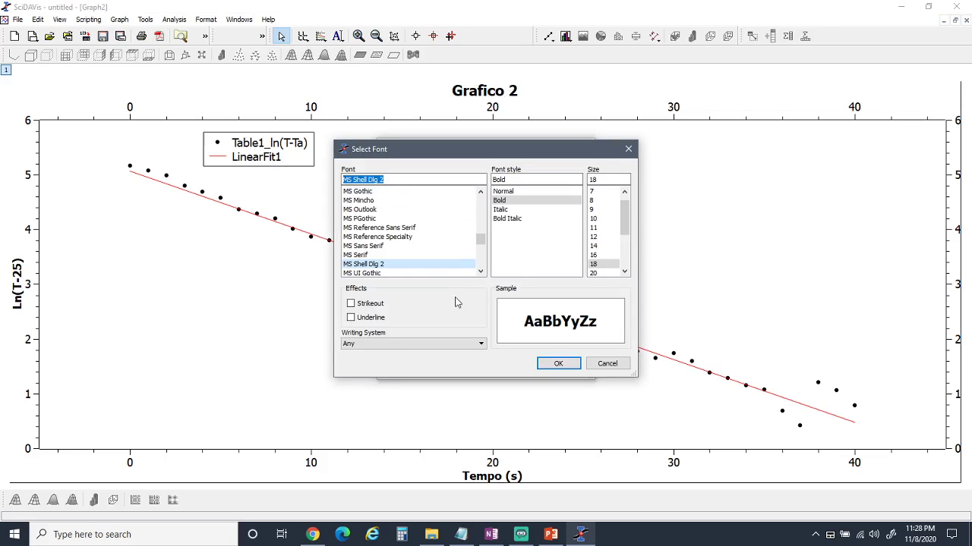
pyautogui.click(608, 363)
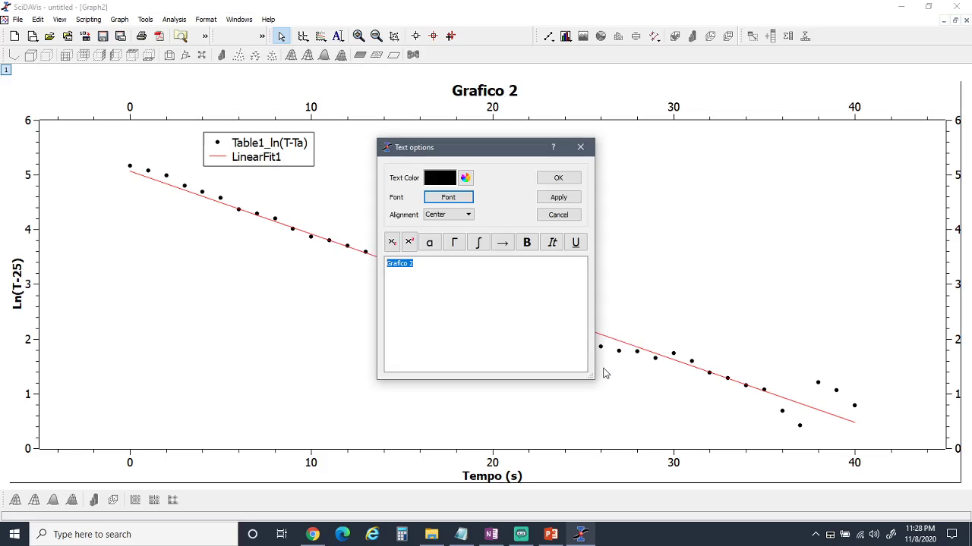
pyautogui.click(563, 214)
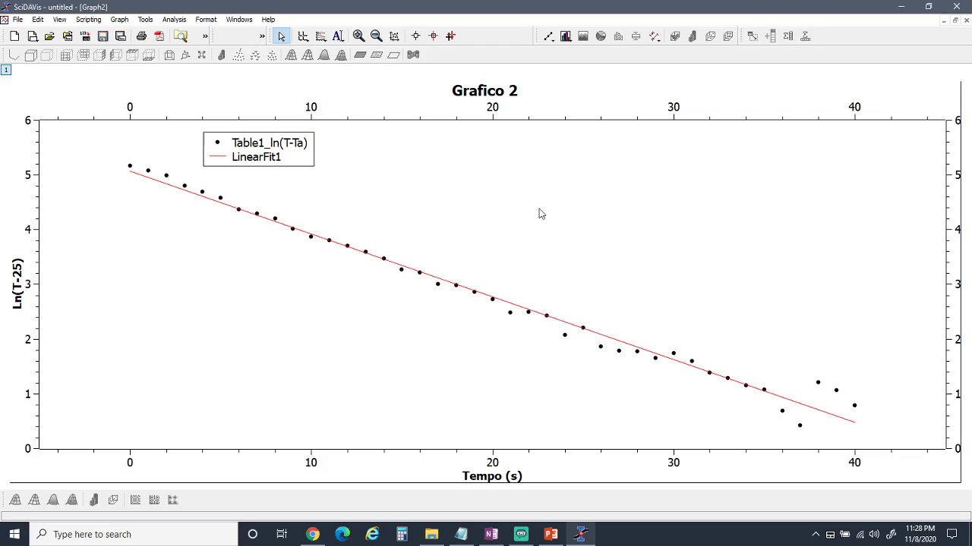
pyautogui.doubleClick(313, 114)
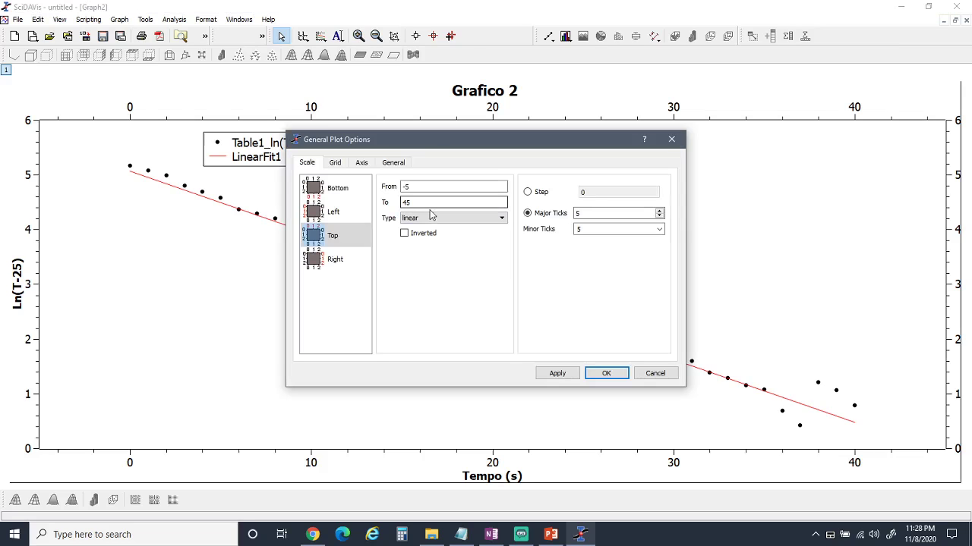
pyautogui.click(656, 374)
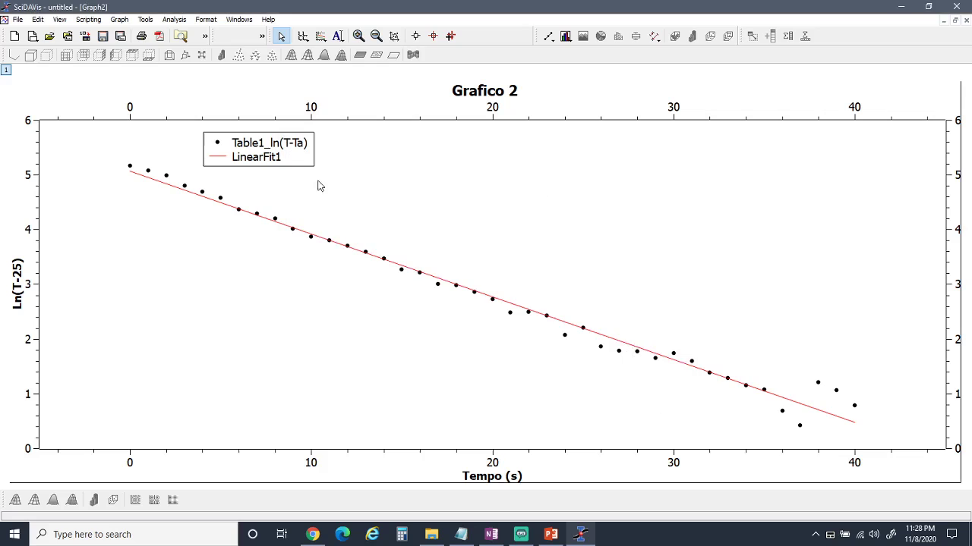
pyautogui.doubleClick(317, 111)
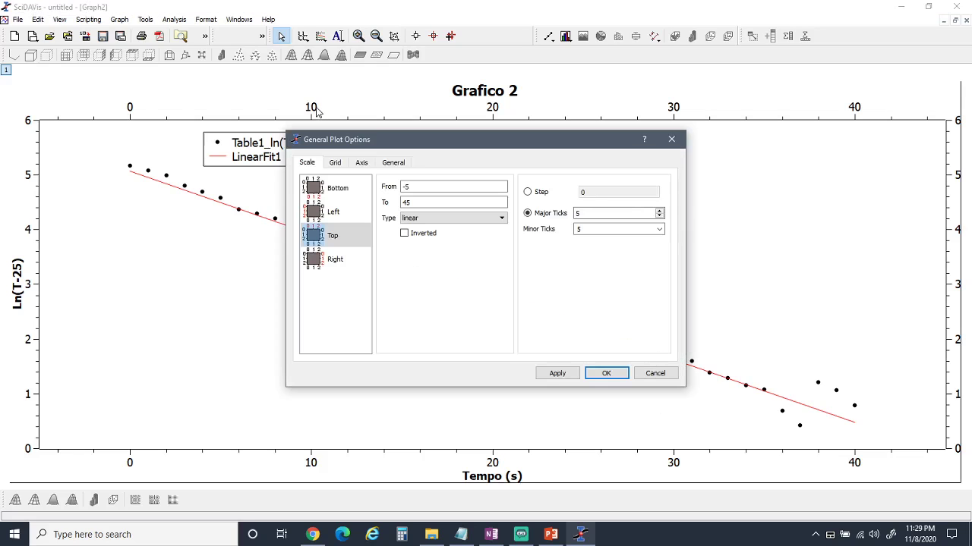
pyautogui.click(362, 163)
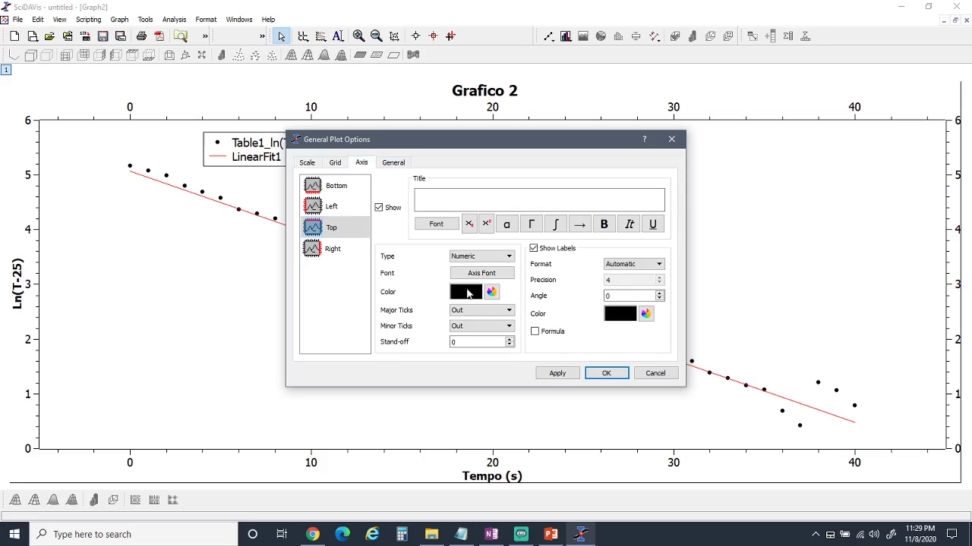
pyautogui.click(507, 276)
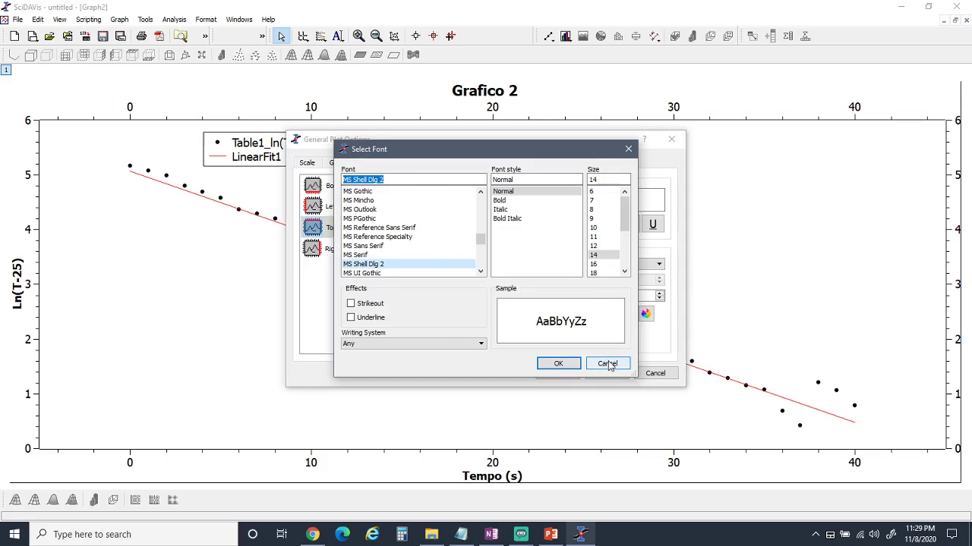
pyautogui.click(608, 364)
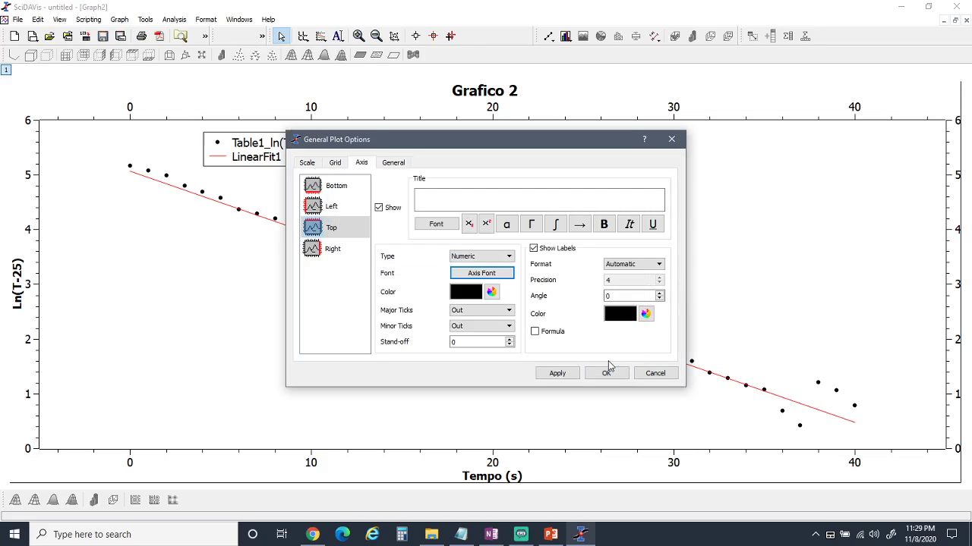
pyautogui.click(653, 374)
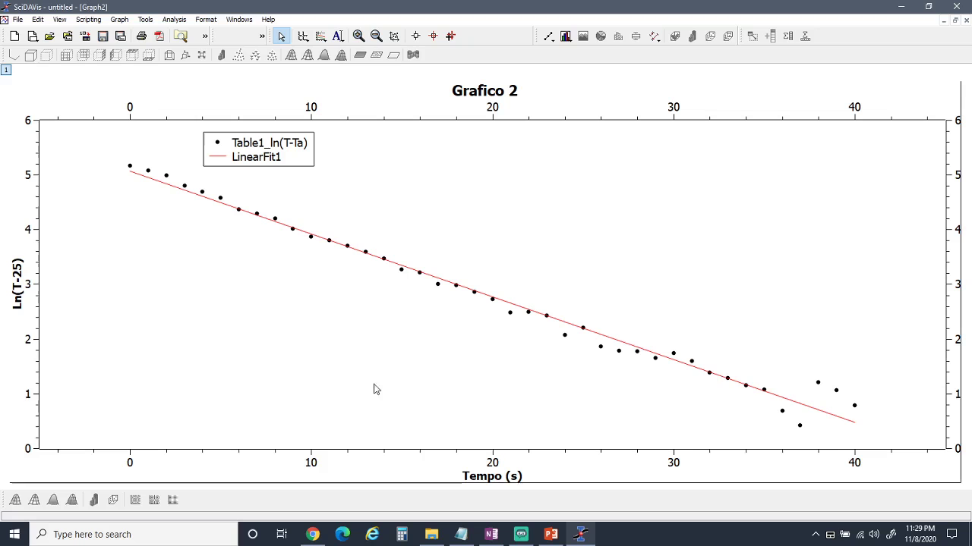
# Step: Restore the graph window and move it off Table1, and insert an empty column before Temperatura (C), widening the table window to fit
pyautogui.click(954, 22)
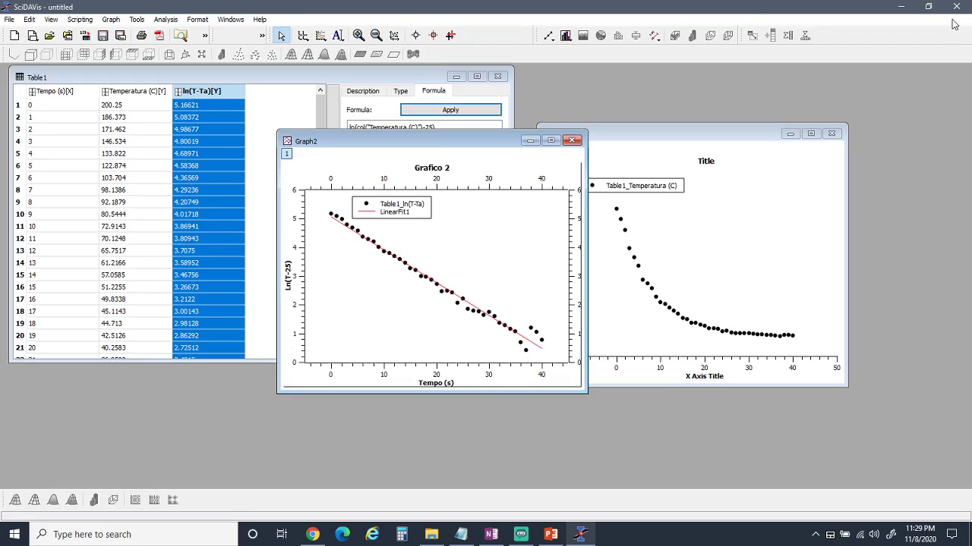
pyautogui.moveTo(479, 141); pyautogui.dragTo(642, 145)
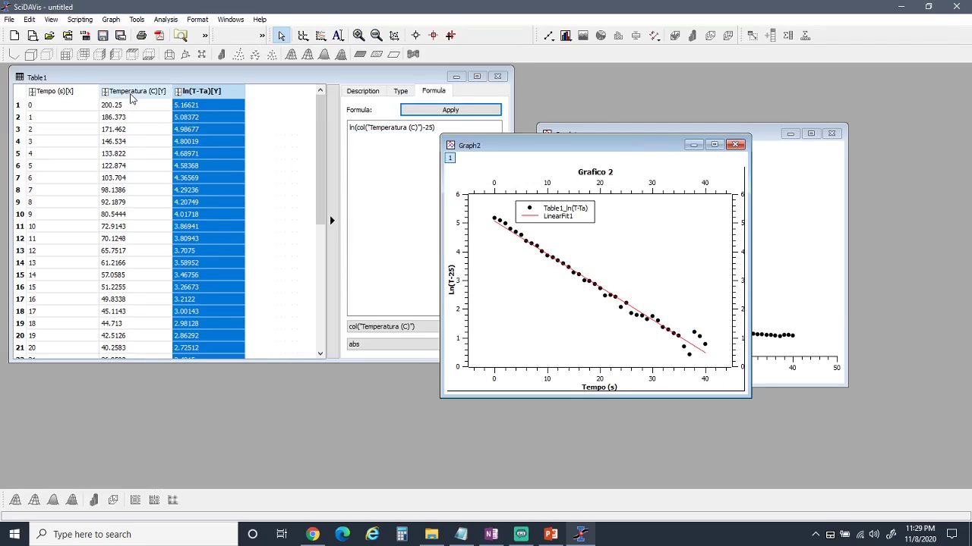
pyautogui.click(131, 92)
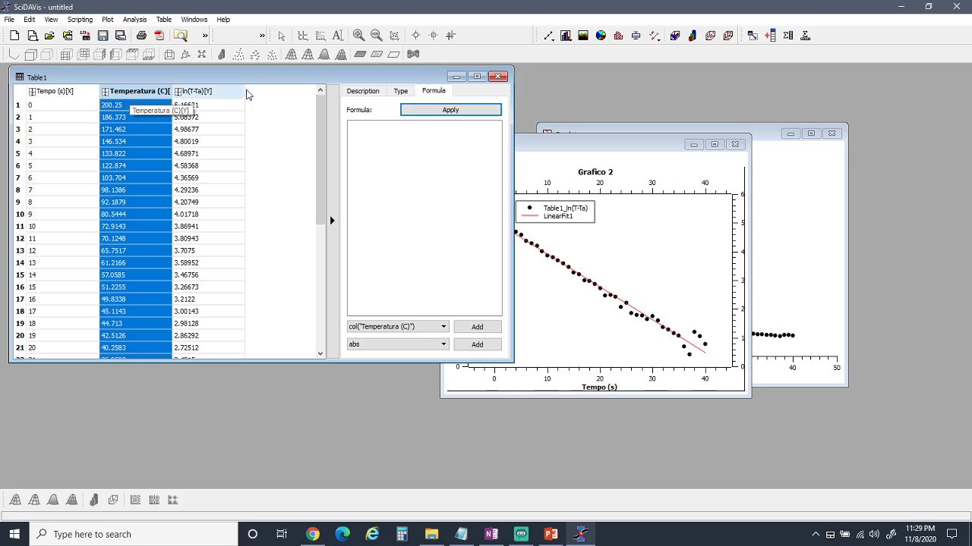
pyautogui.rightClick(137, 94)
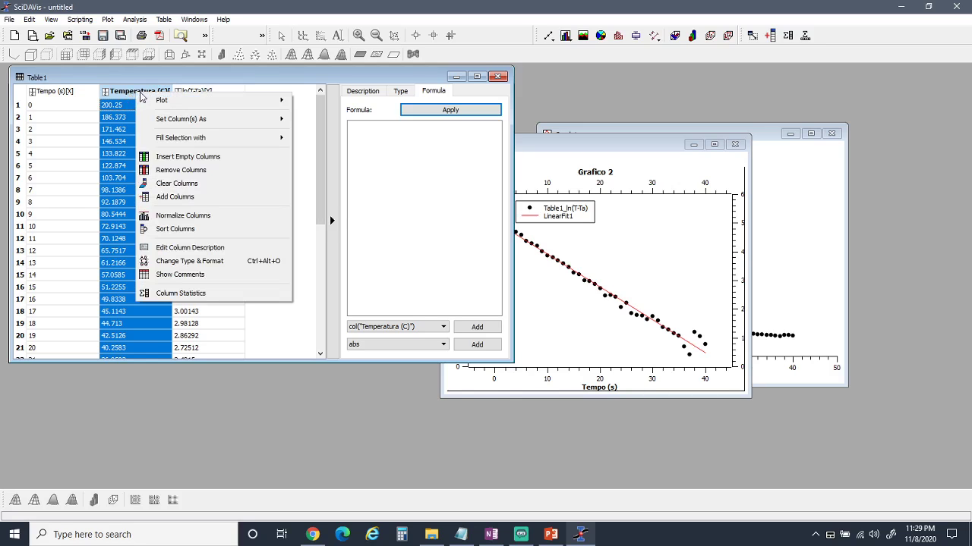
pyautogui.click(207, 156)
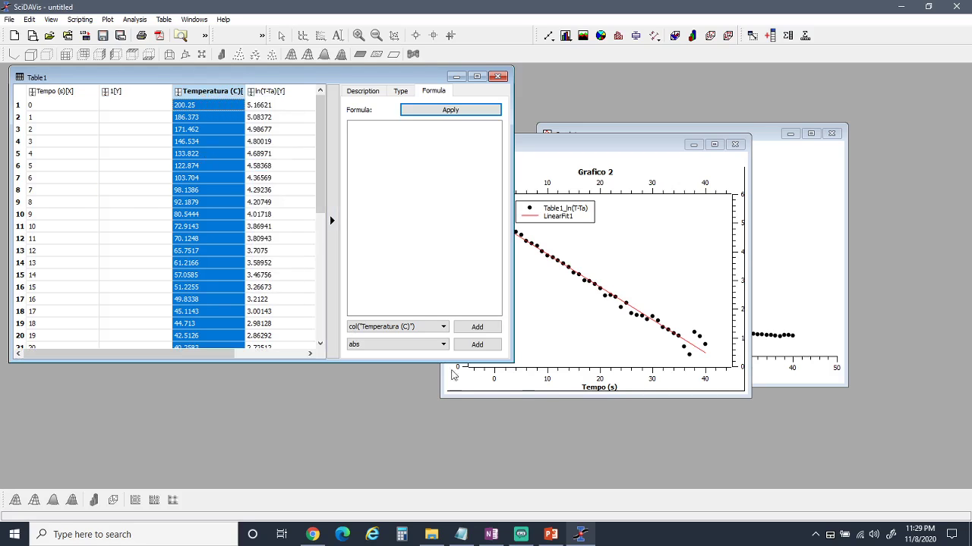
pyautogui.moveTo(514, 361); pyautogui.dragTo(602, 362)
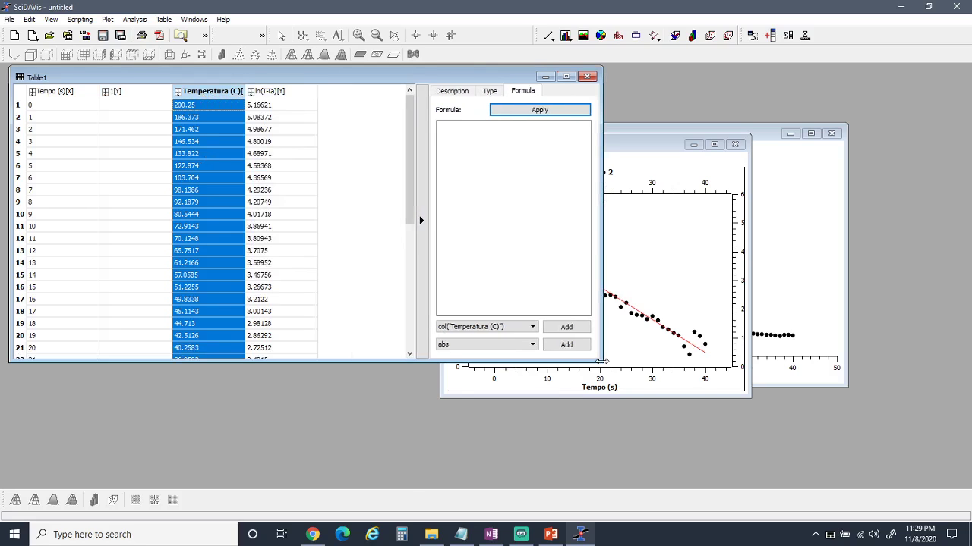
# Step: Fill the new empty column between Tempo (s) and Temperatura (C) with the formula 0.1
pyautogui.click(116, 92)
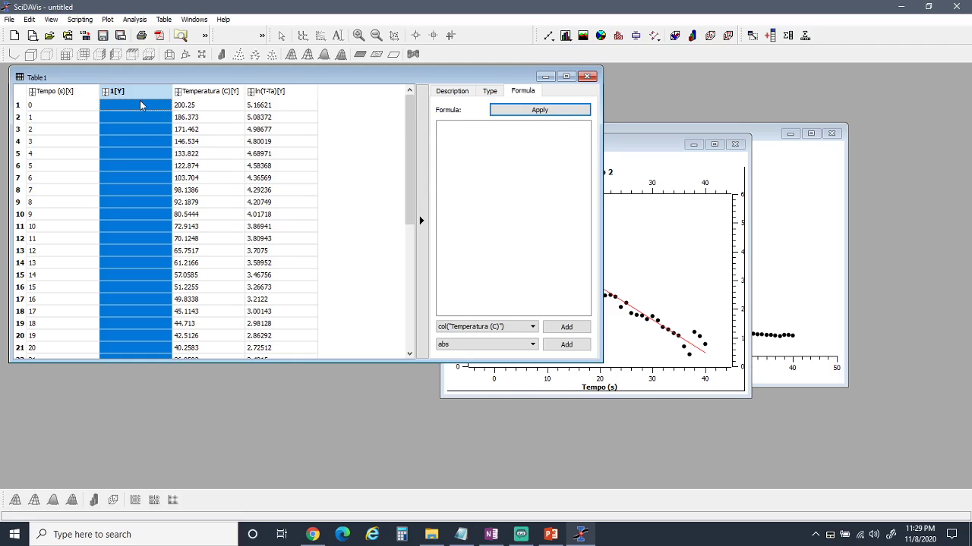
pyautogui.rightClick(139, 98)
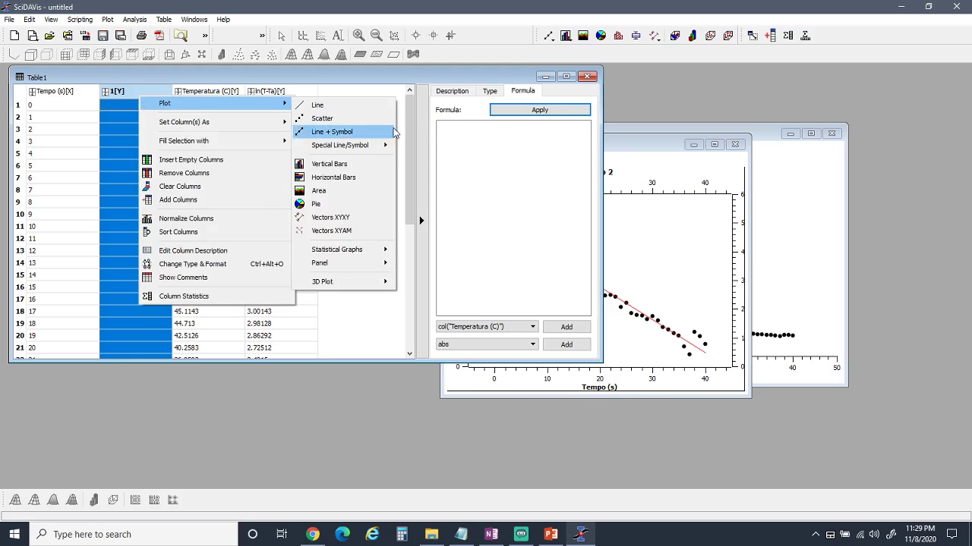
pyautogui.click(479, 130)
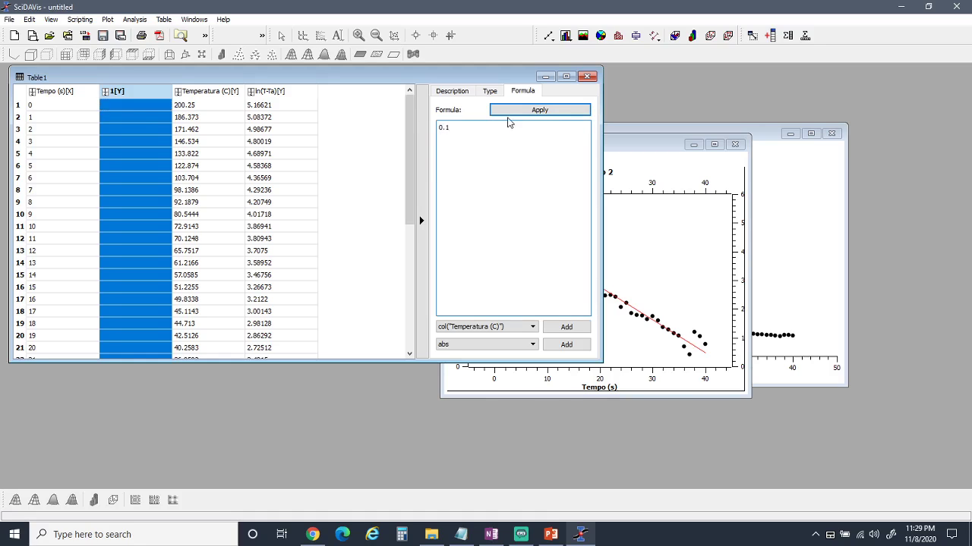
pyautogui.click(509, 113)
pyautogui.moveTo(411, 135)
pyautogui.mouseDown()
pyautogui.moveTo(395, 295)
pyautogui.moveTo(401, 148)
pyautogui.mouseUp()
# Step: Set the 0.1-value column 1 in Table1 as an X Error column
pyautogui.rightClick(116, 93)
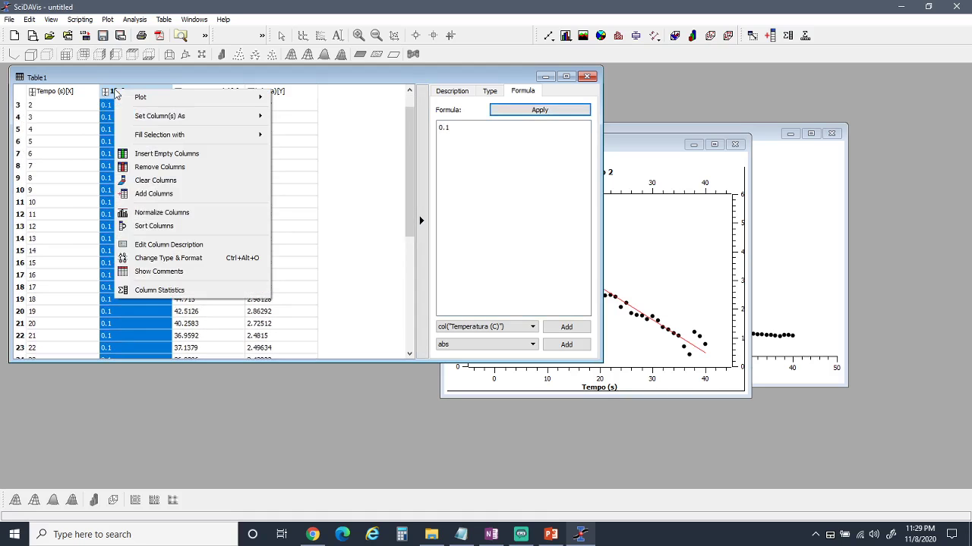
pyautogui.moveTo(139, 137)
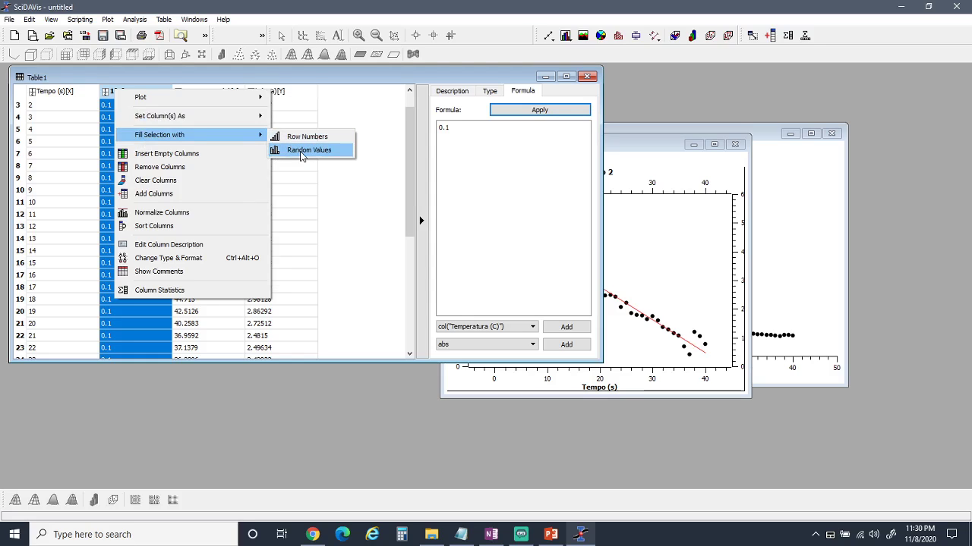
pyautogui.click(349, 209)
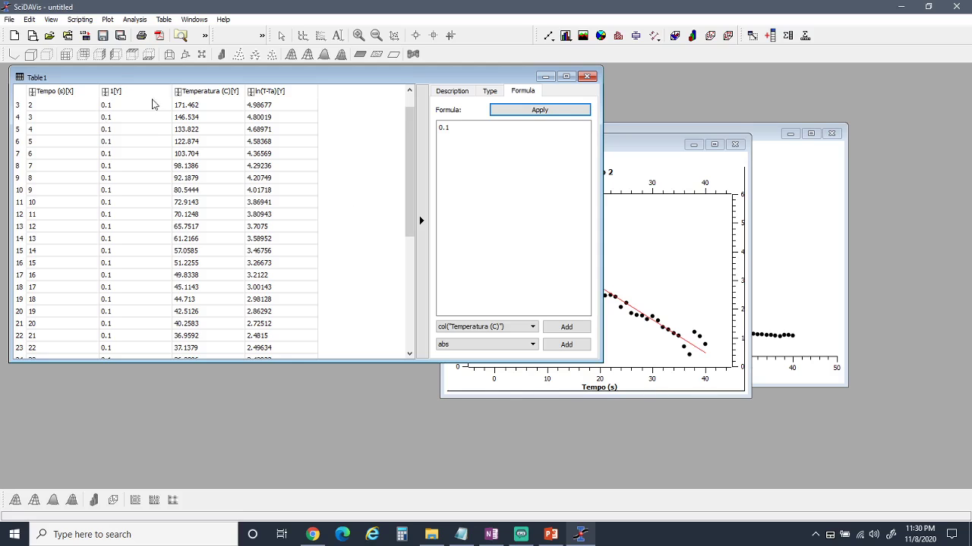
pyautogui.click(148, 94)
pyautogui.rightClick(148, 99)
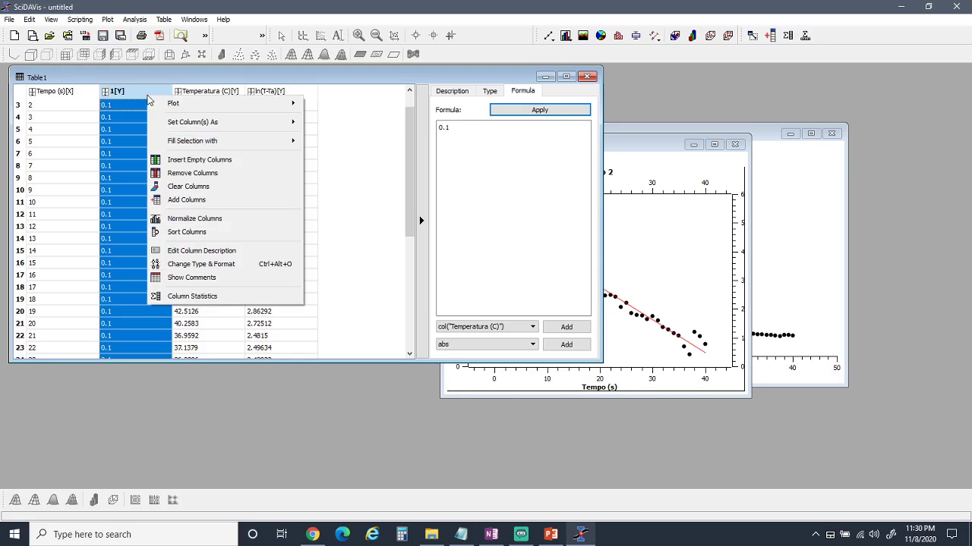
pyautogui.moveTo(194, 123)
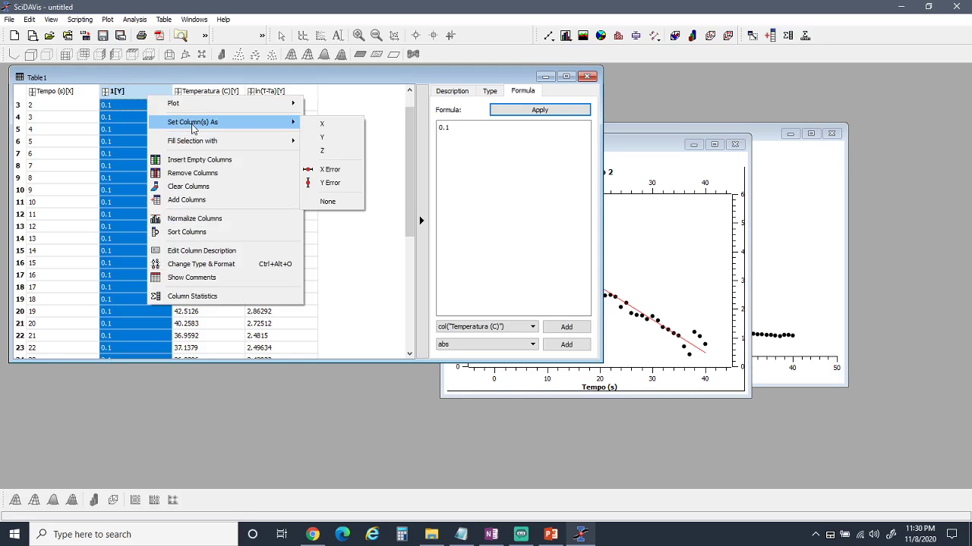
pyautogui.click(349, 173)
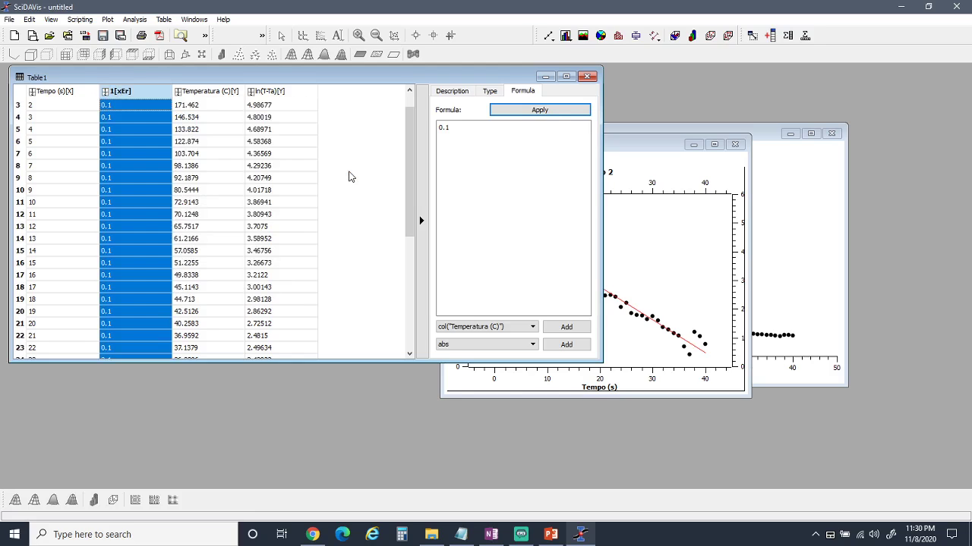
# Step: Add X error bars to the Table1_ln(T-Ta) curve in the maximized Graph2, using existing column 1 of Table1 as the error source
pyautogui.click(645, 156)
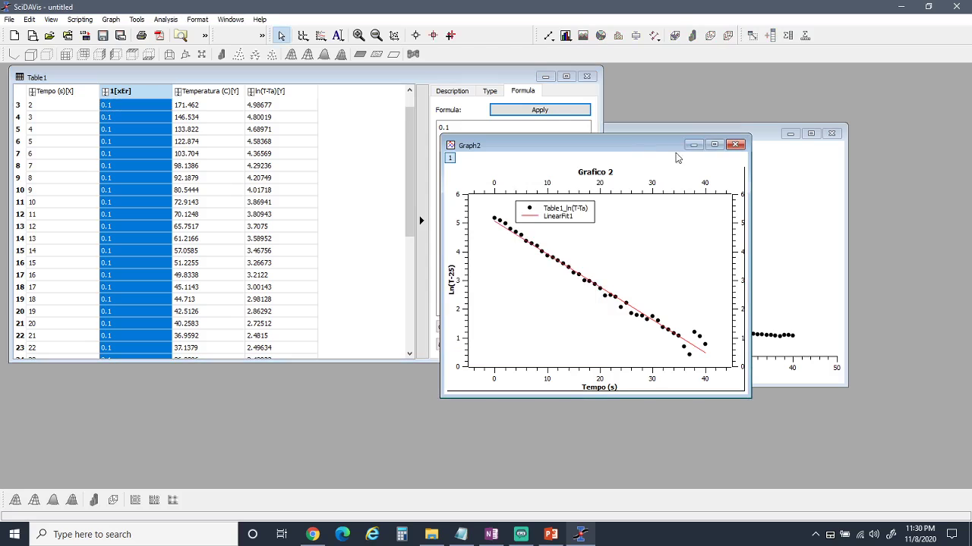
pyautogui.click(714, 146)
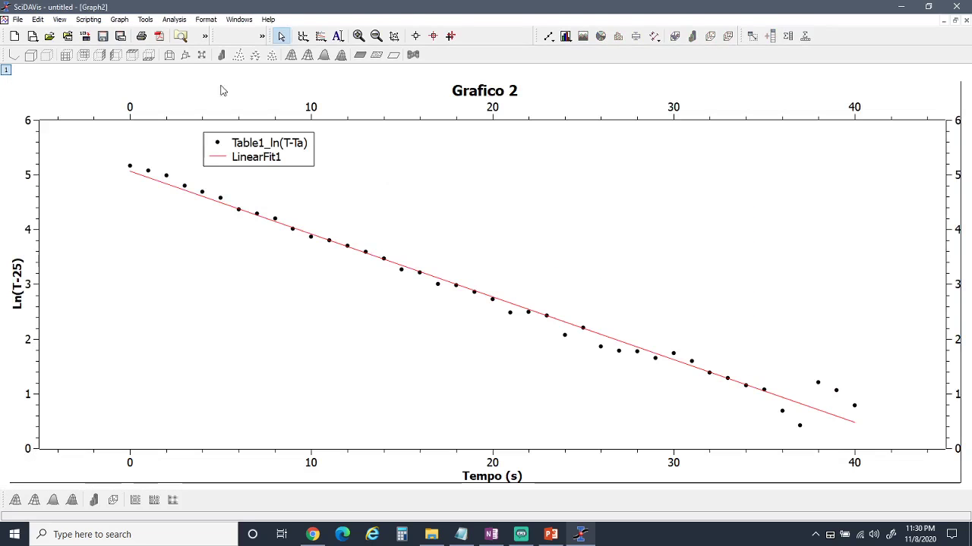
pyautogui.click(122, 21)
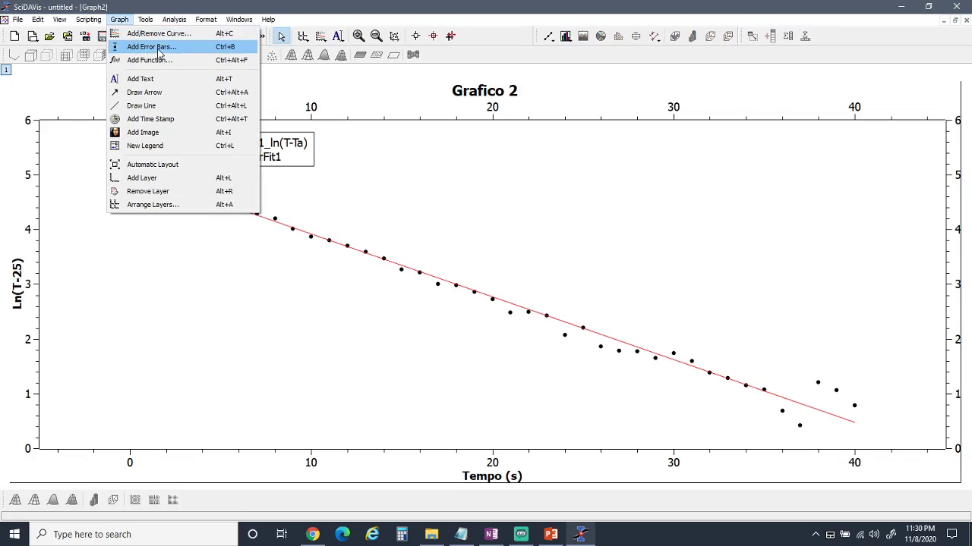
pyautogui.click(150, 48)
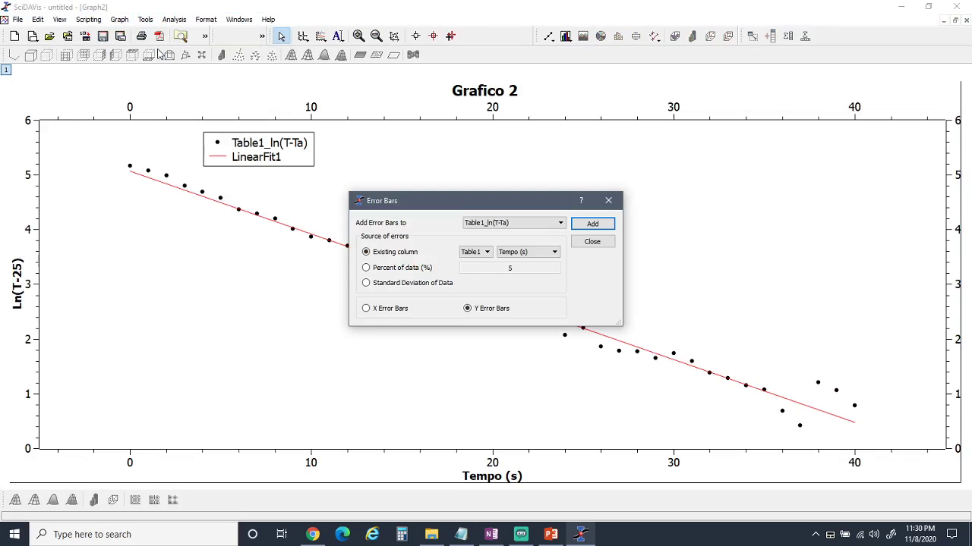
pyautogui.click(400, 272)
pyautogui.click(398, 253)
pyautogui.click(524, 258)
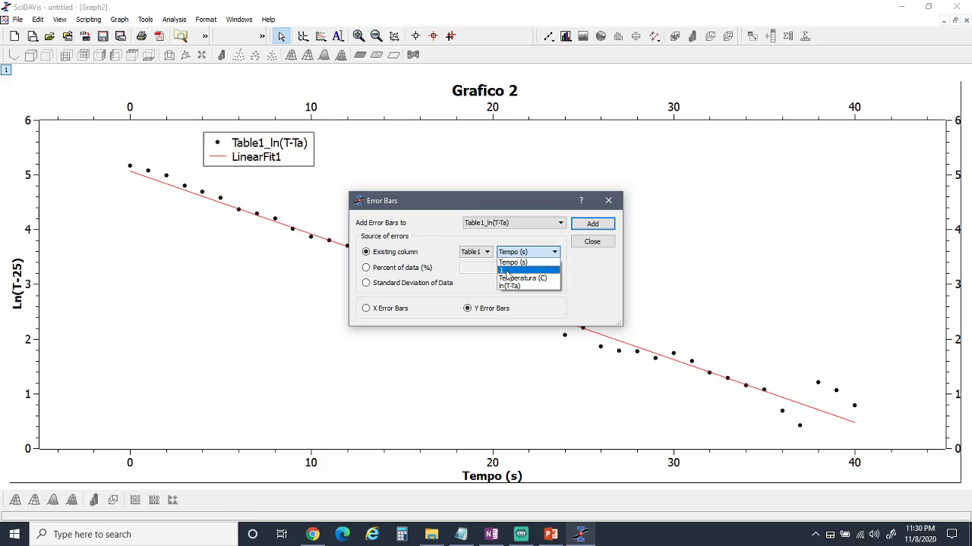
pyautogui.click(506, 271)
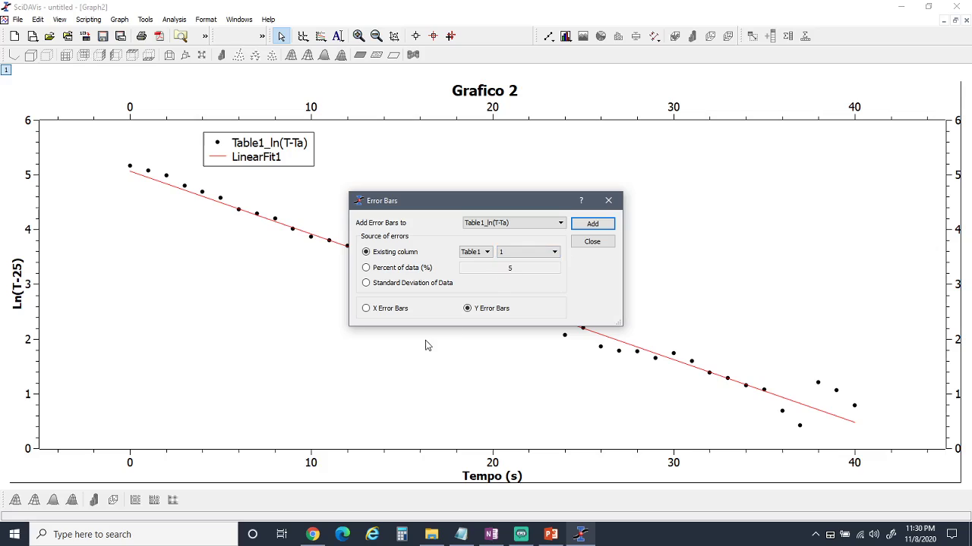
pyautogui.click(384, 310)
pyautogui.click(596, 225)
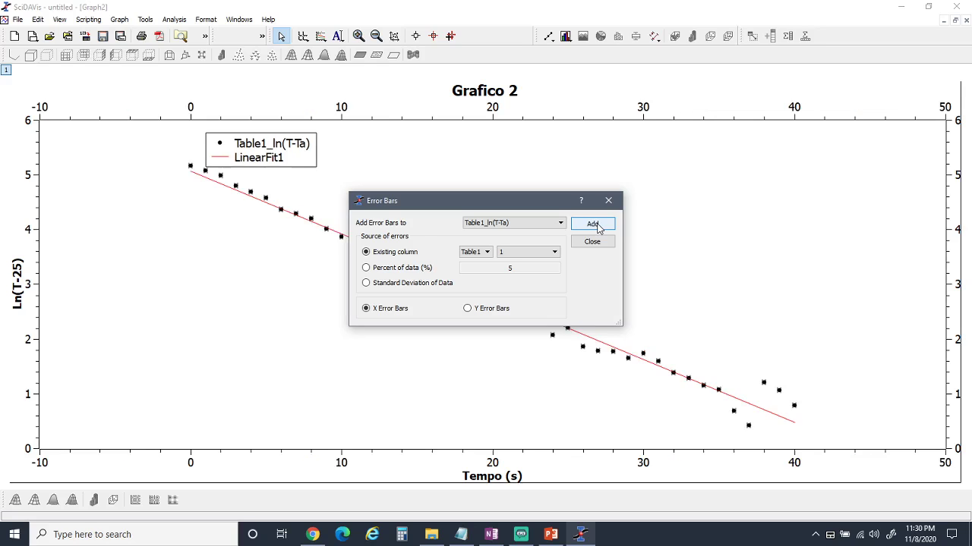
pyautogui.click(596, 243)
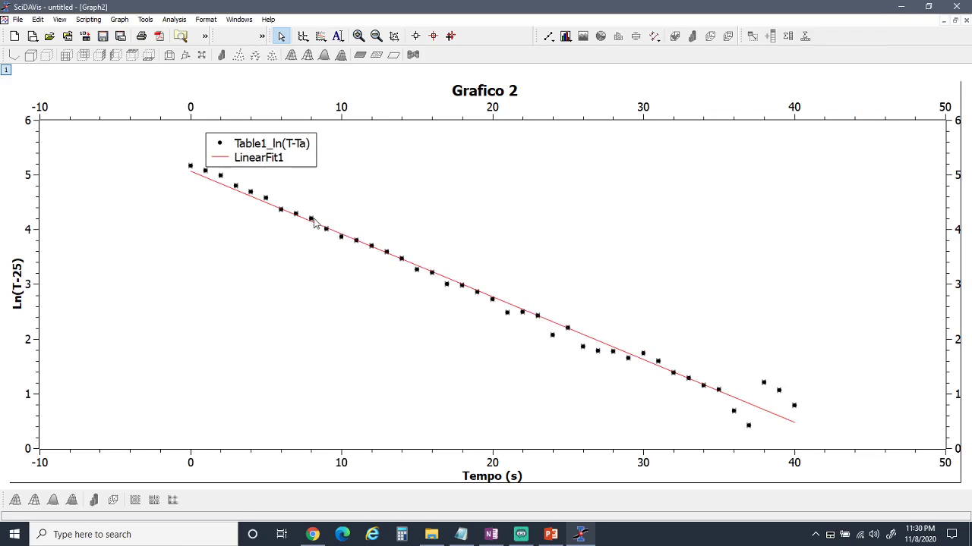
# Step: Restore the graph window and change the X error value in Table1's first row to 10
pyautogui.click(954, 20)
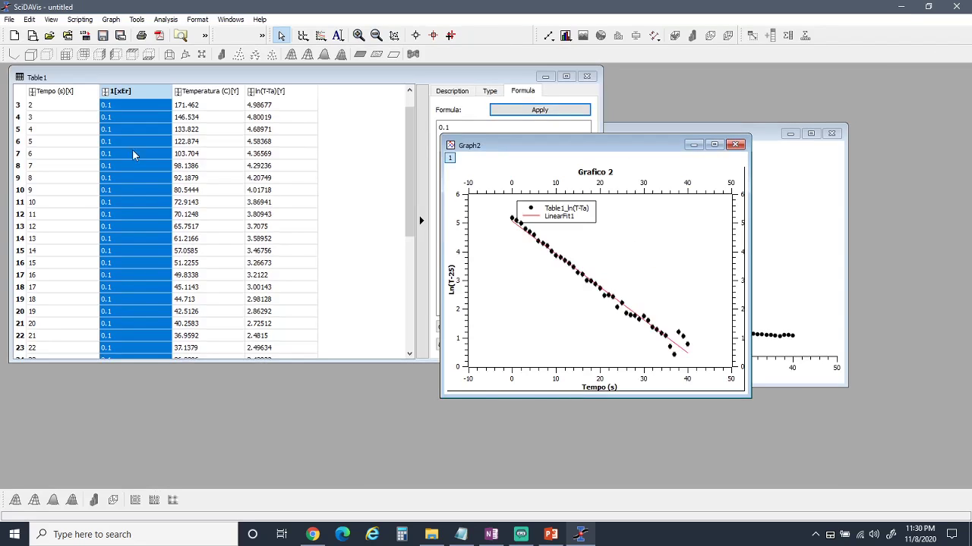
pyautogui.moveTo(414, 160); pyautogui.dragTo(413, 148)
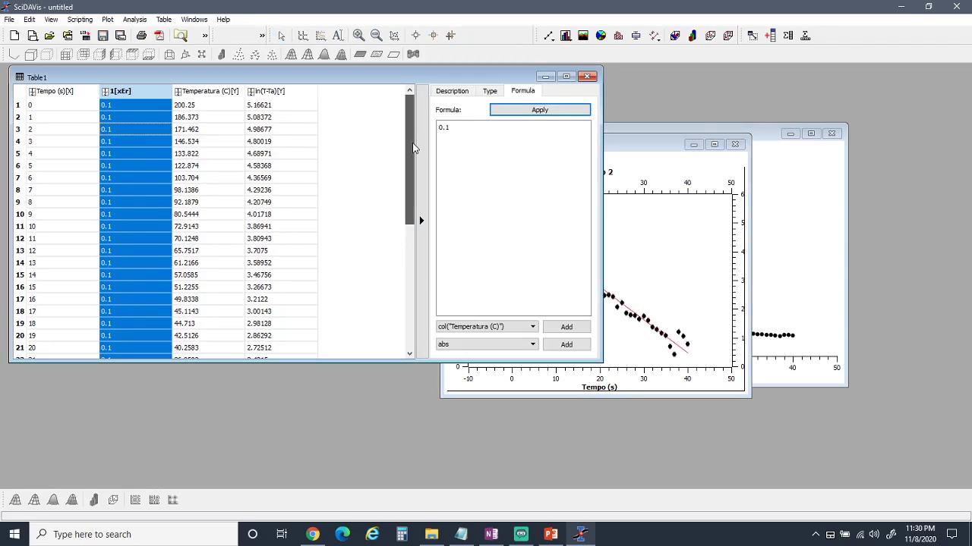
pyautogui.click(130, 107)
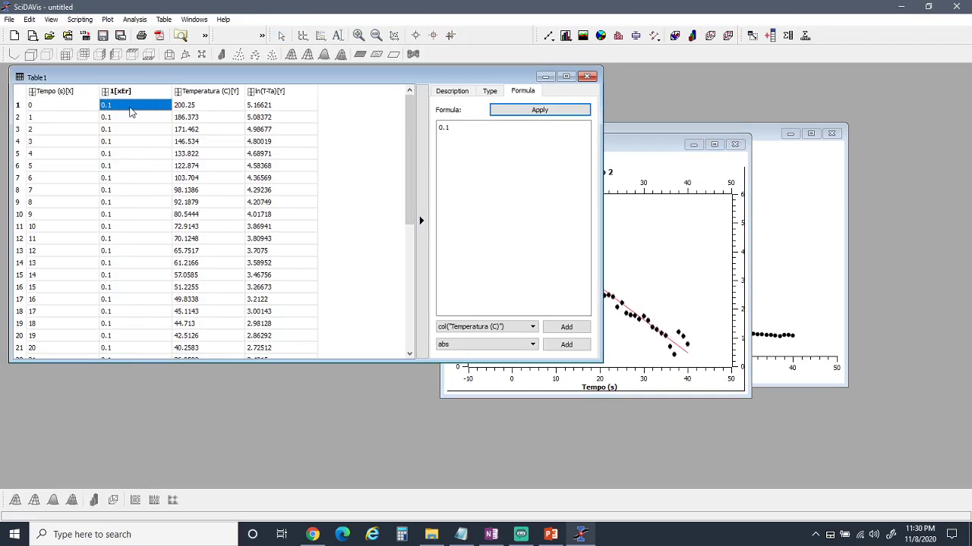
pyautogui.doubleClick(131, 108)
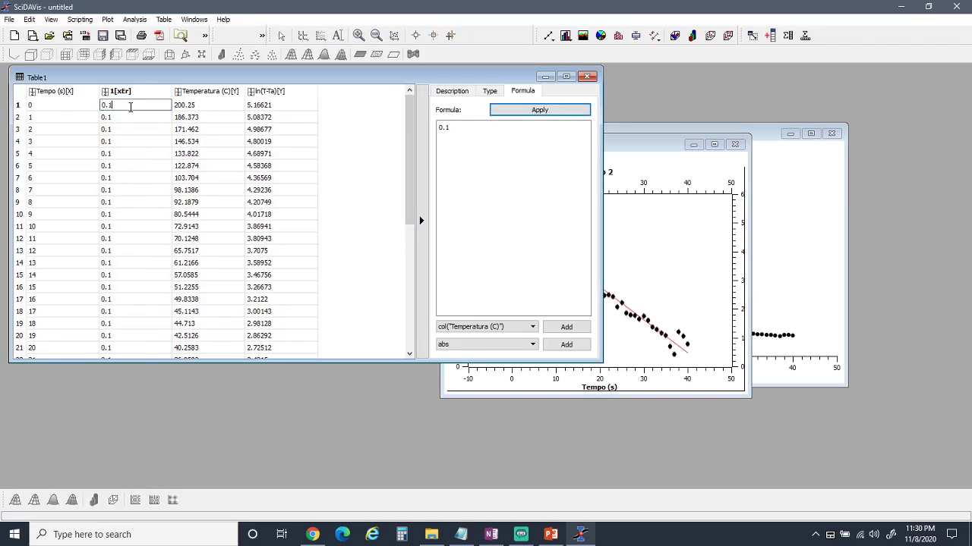
pyautogui.moveTo(130, 108); pyautogui.dragTo(65, 105)
pyautogui.press('Return')
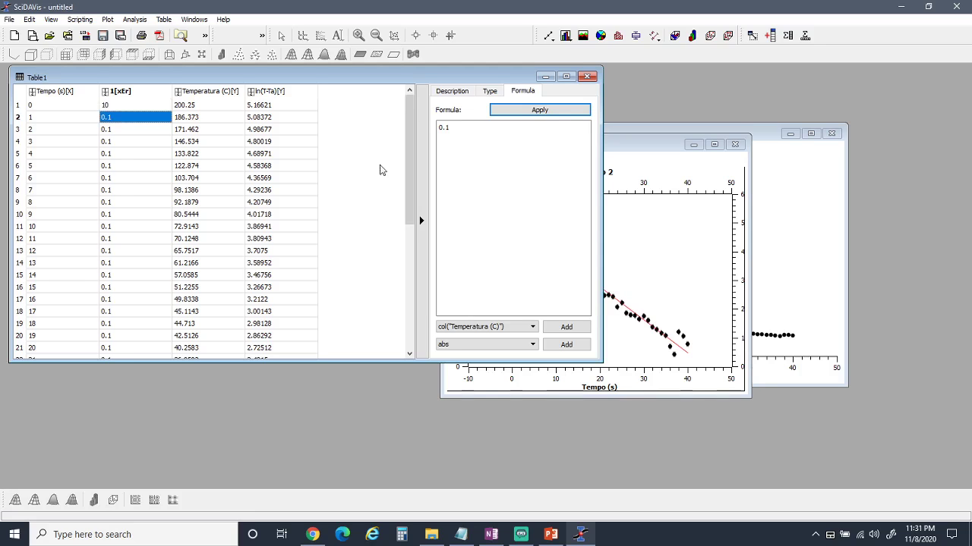
# Step: Maximize Graph2 and move the legend off the first point's error bar to the empty area above the fit line, near Tempo 27 s
pyautogui.click(657, 145)
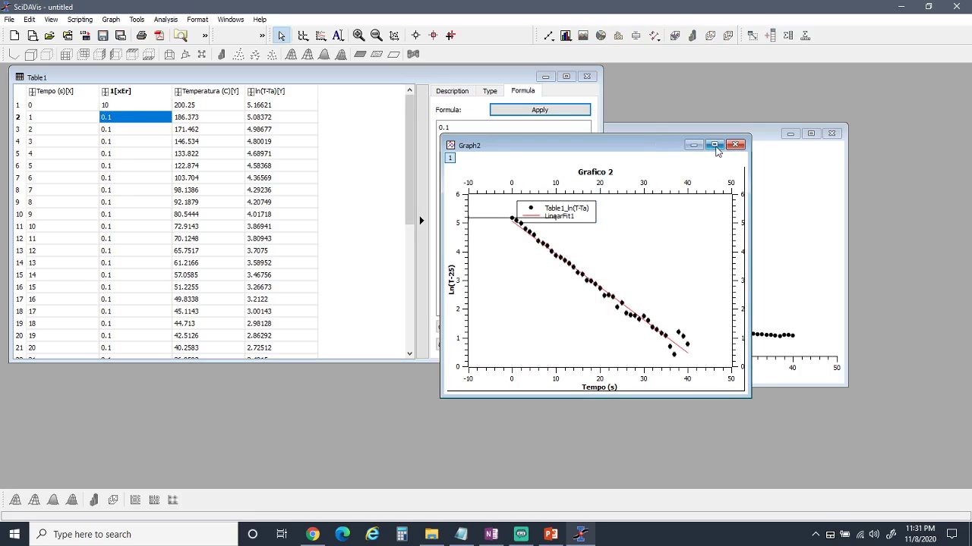
pyautogui.click(715, 145)
pyautogui.click(264, 146)
pyautogui.moveTo(265, 146); pyautogui.dragTo(606, 178)
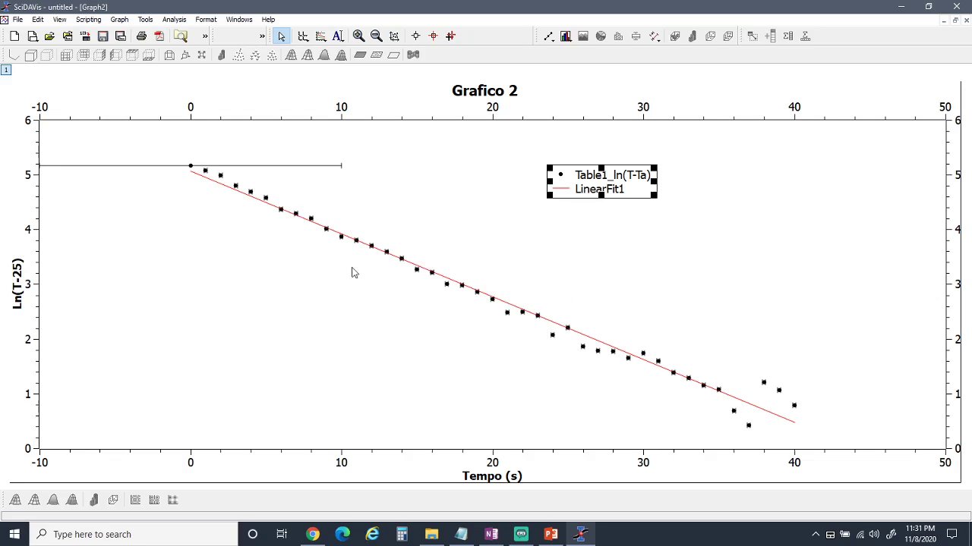
# Step: Restore the graph window and set the X error value in Table1's first row to 0.1
pyautogui.click(955, 21)
pyautogui.doubleClick(127, 106)
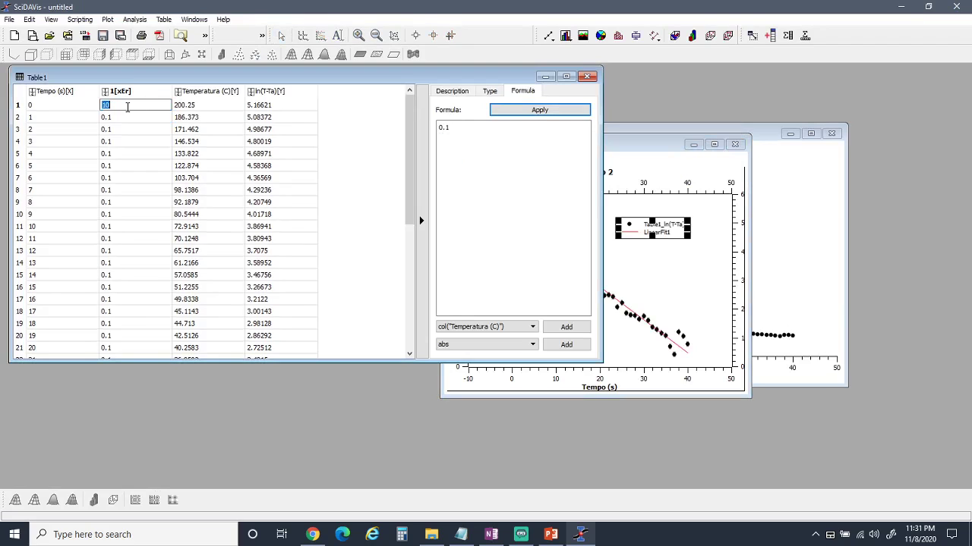
pyautogui.write('0.1')
pyautogui.press('Return')
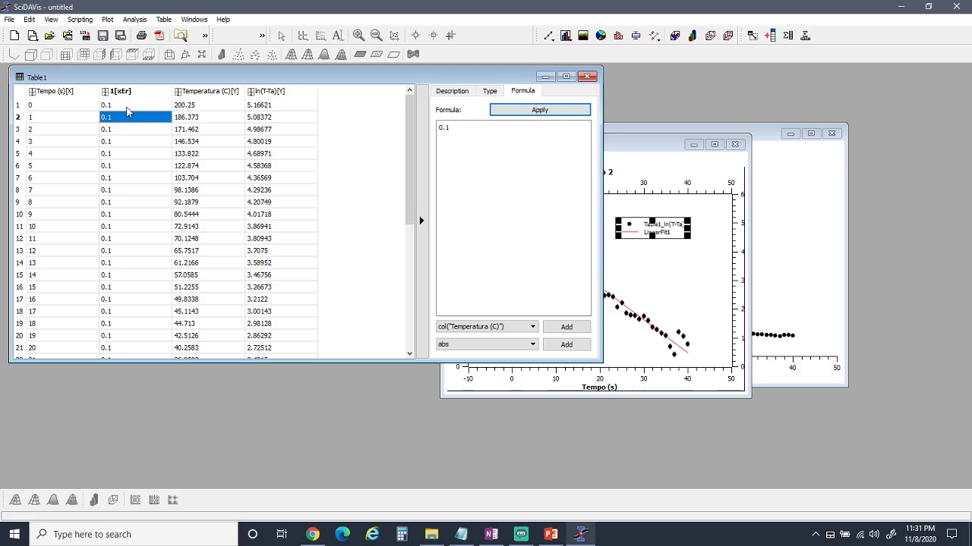
pyautogui.click(644, 147)
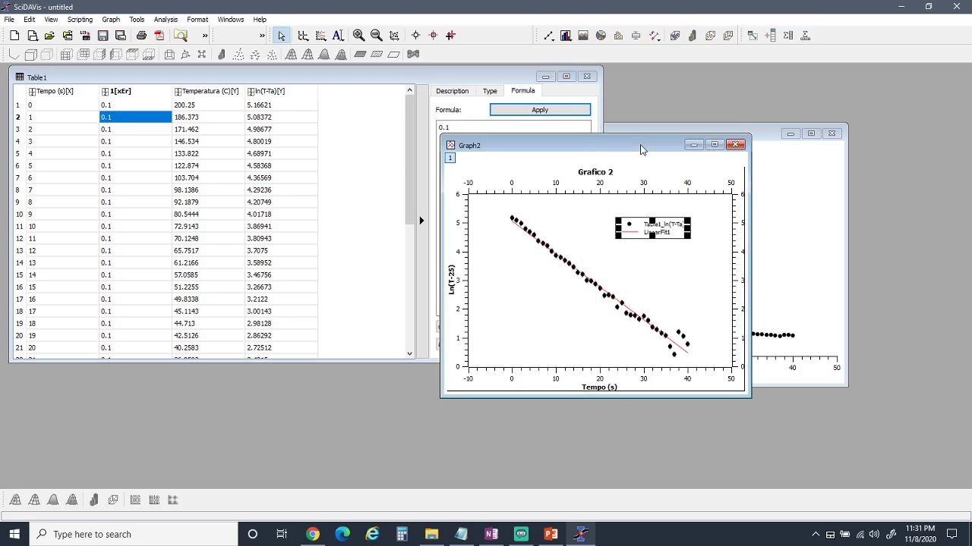
pyautogui.click(140, 92)
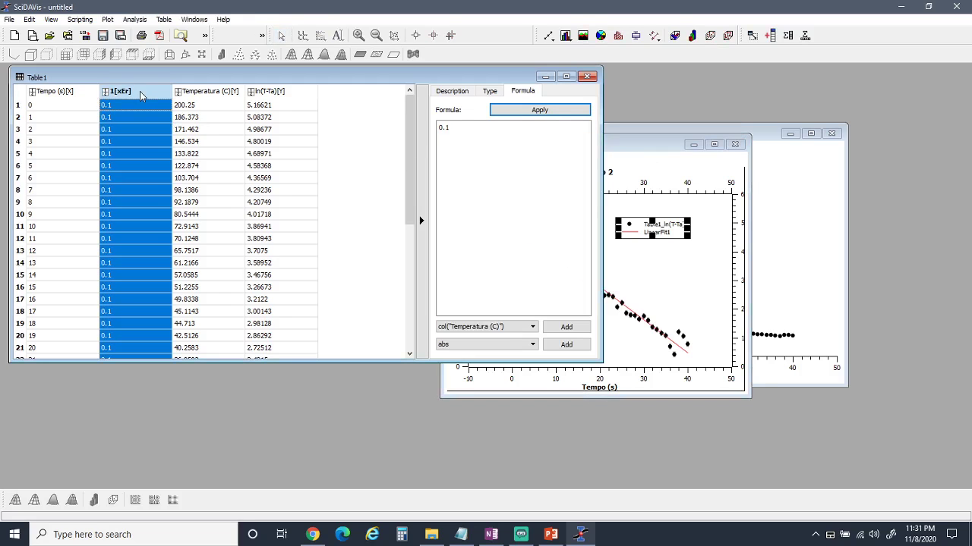
# Step: Maximize Graph2 and move the legend to the empty area beside the Ln(T-25) axis, before the first data points
pyautogui.click(659, 147)
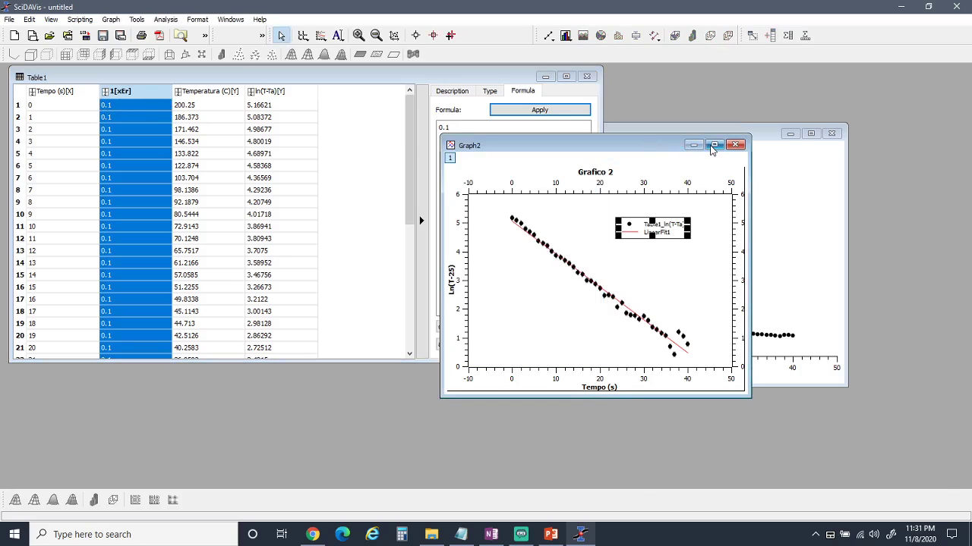
pyautogui.click(713, 144)
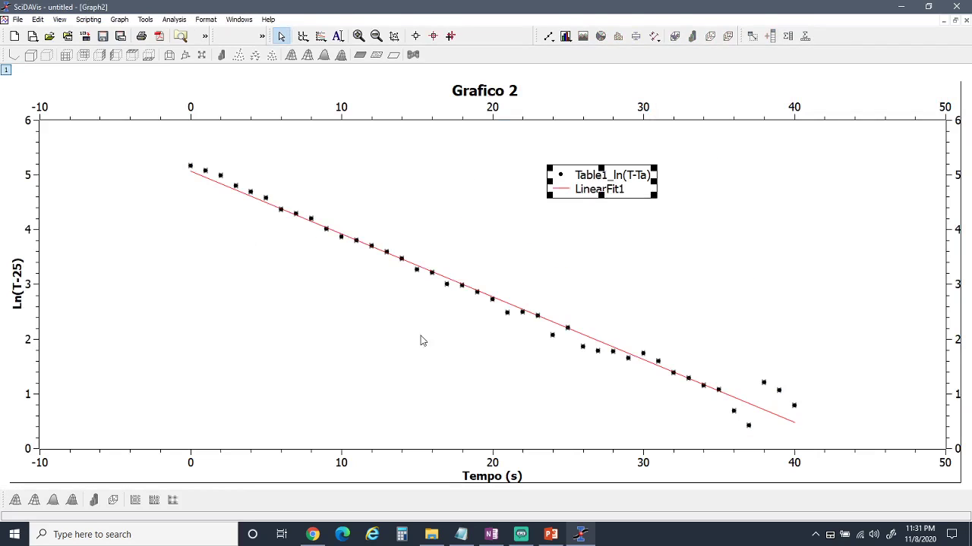
pyautogui.click(681, 226)
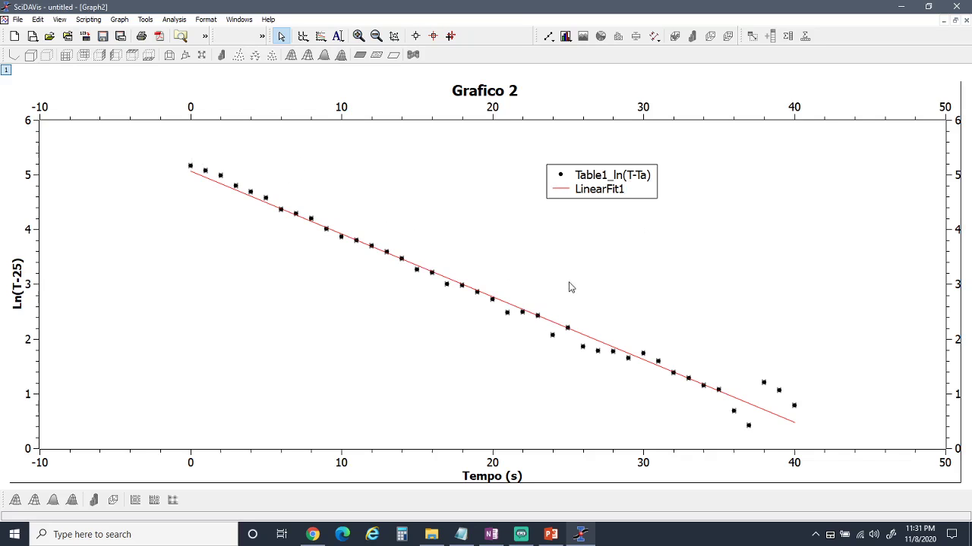
pyautogui.click(618, 192)
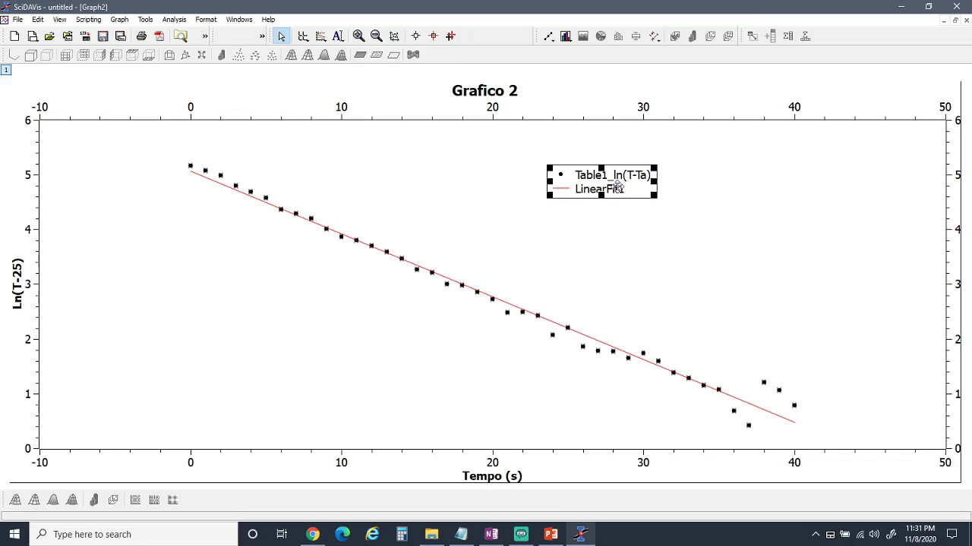
pyautogui.moveTo(615, 187); pyautogui.dragTo(148, 226)
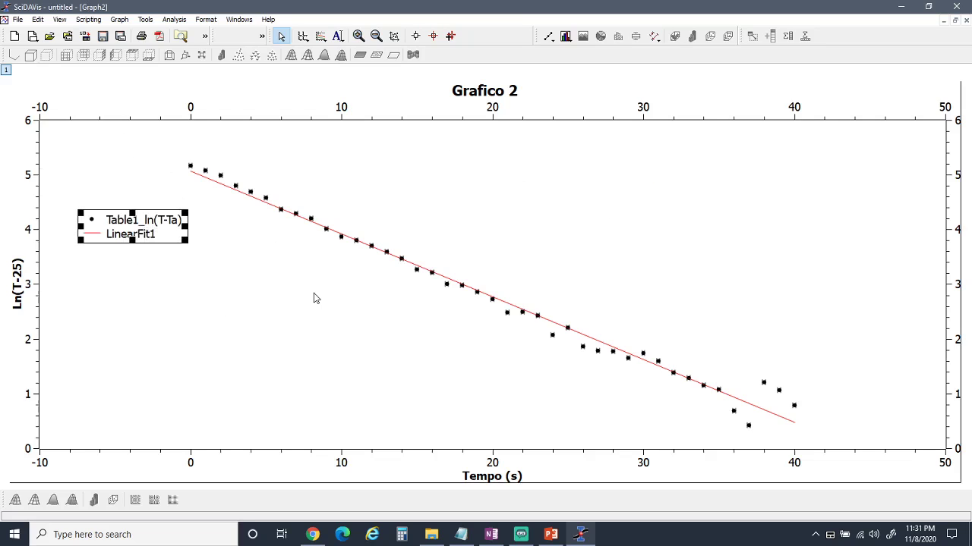